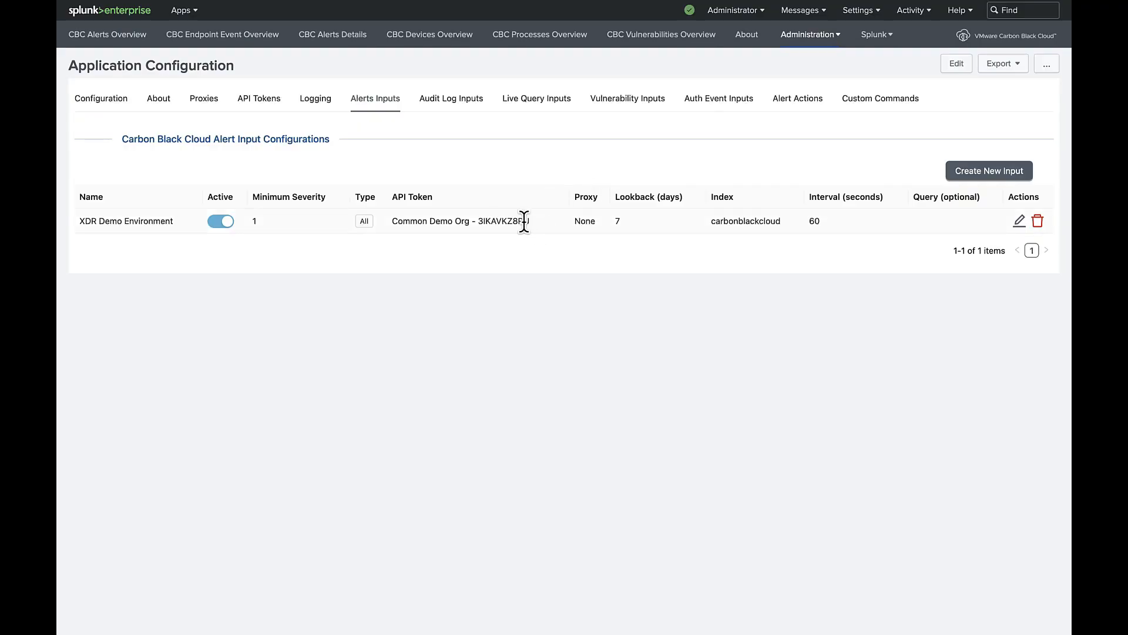
# Step: Select the alert input's API ID, then in Carbon Black Cloud grant device Read on the Splunk Access Level
pyautogui.moveTo(529, 222); pyautogui.dragTo(478, 224)
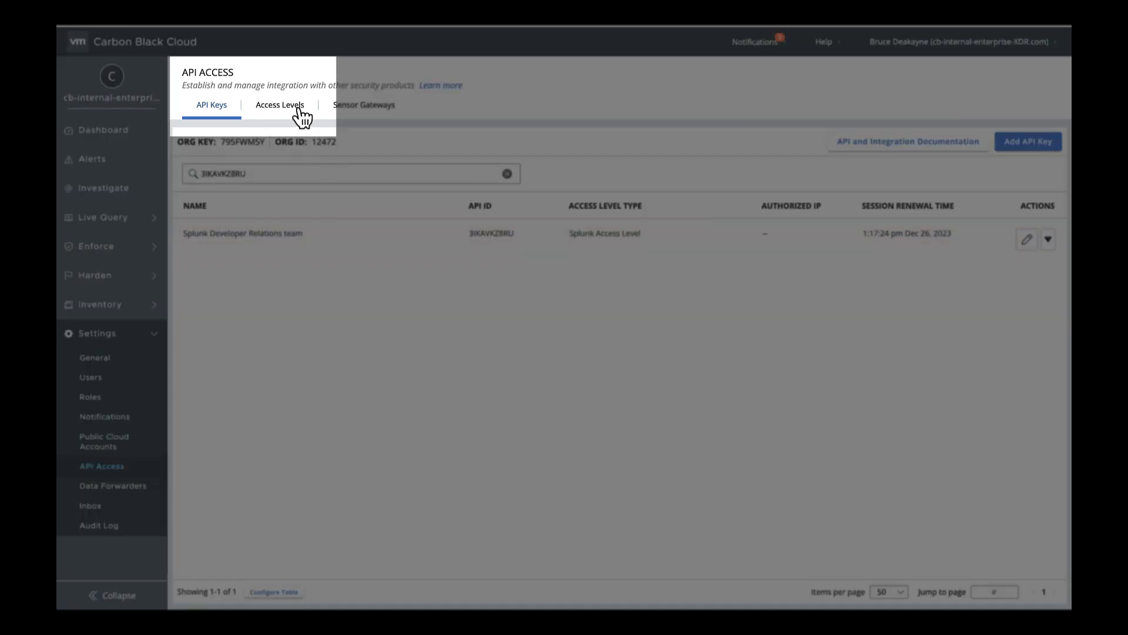
pyautogui.click(297, 109)
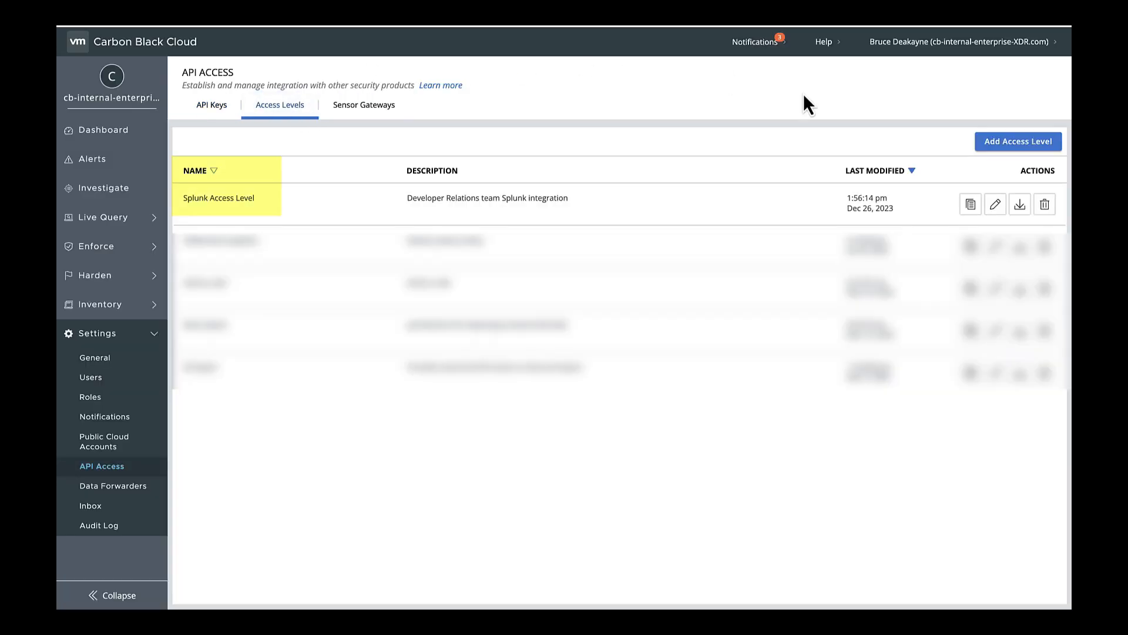
pyautogui.click(995, 206)
pyautogui.scroll(-10, 723, 320)
pyautogui.click(742, 335)
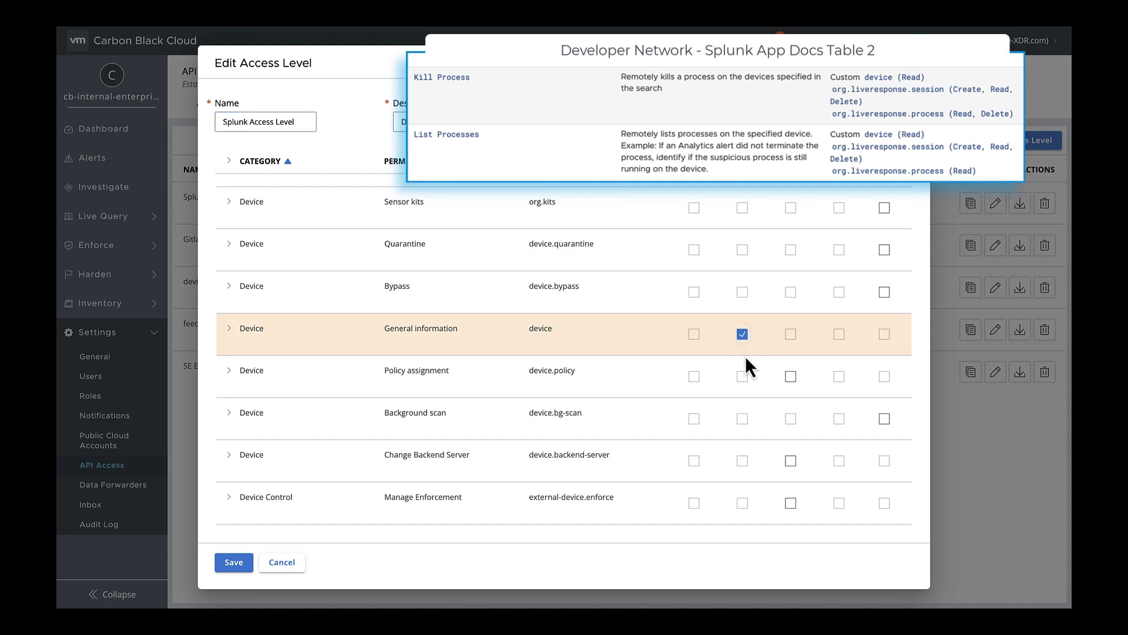
# Step: Grant org.liveresponse.session Create, Read and Delete plus org.liveresponse.process Read and Delete on the Splunk Access Level
pyautogui.scroll(-6, 748, 359)
pyautogui.click(694, 309)
pyautogui.click(742, 308)
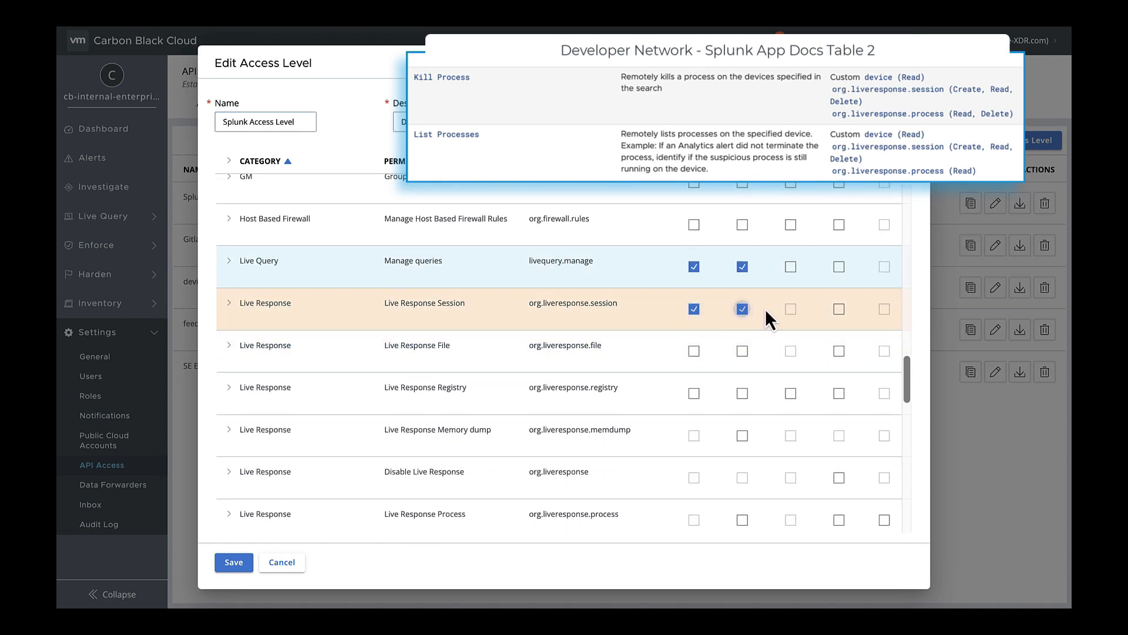
pyautogui.click(839, 309)
pyautogui.click(742, 520)
pyautogui.click(840, 520)
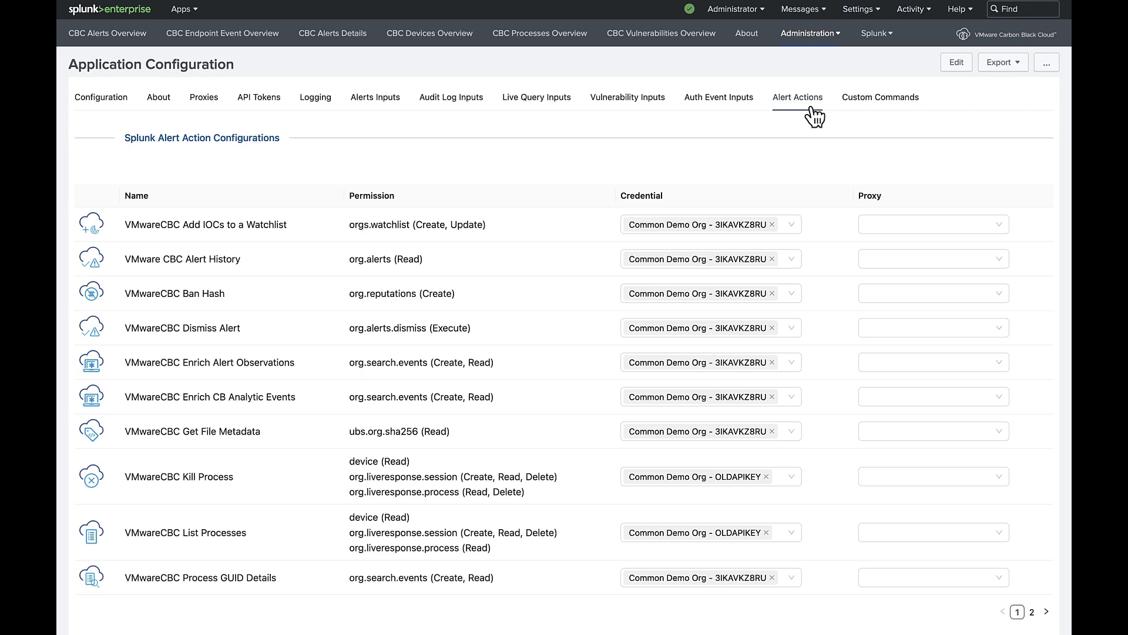
# Step: In Splunk, make the Common Demo Org credential used by the other alert actions the only one for VMwareCBC Kill Process
pyautogui.click(788, 476)
pyautogui.click(771, 511)
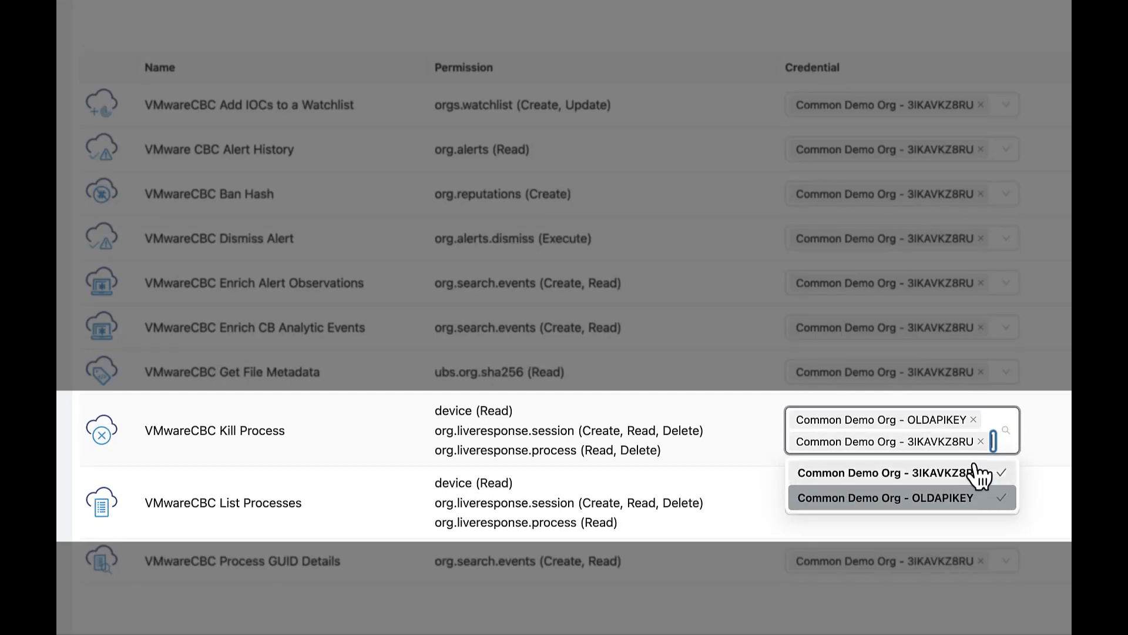
pyautogui.click(982, 498)
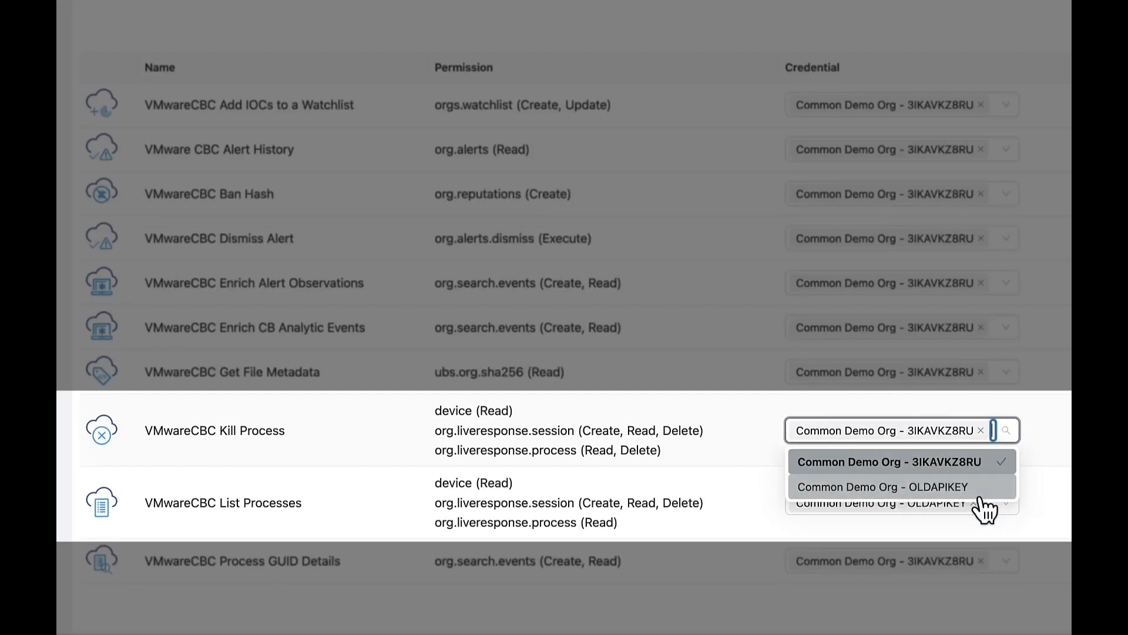
pyautogui.click(1036, 486)
# Step: Switch the VMwareCBC List Processes alert action to the same Common Demo Org credential as Kill Process, removing OLDAPIKEY
pyautogui.click(999, 502)
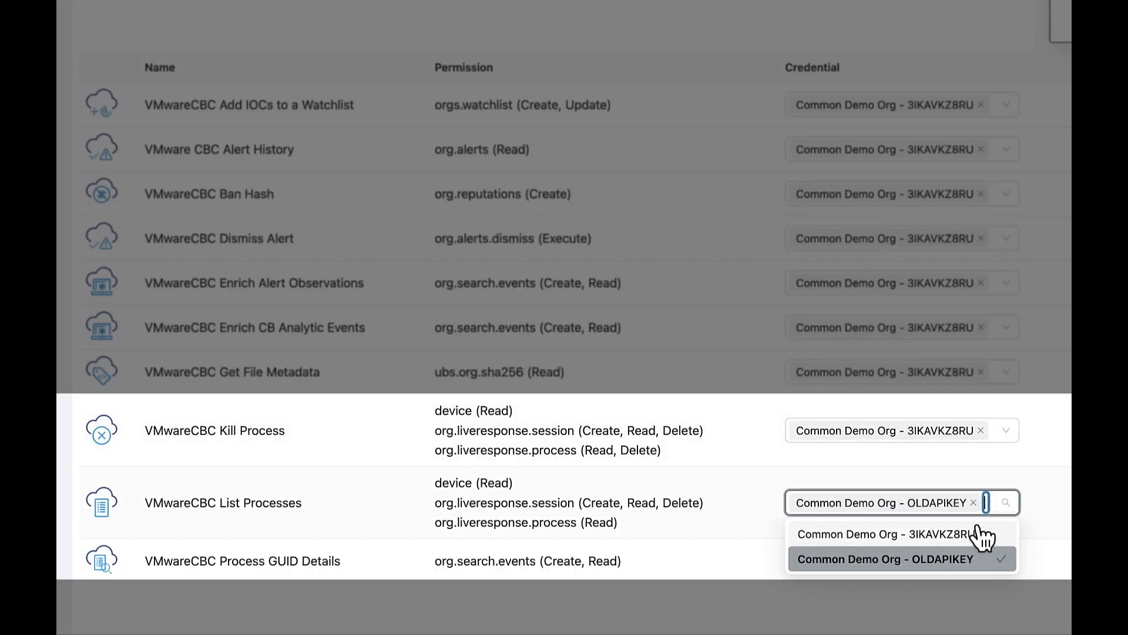
pyautogui.click(982, 534)
pyautogui.click(957, 569)
pyautogui.click(1043, 507)
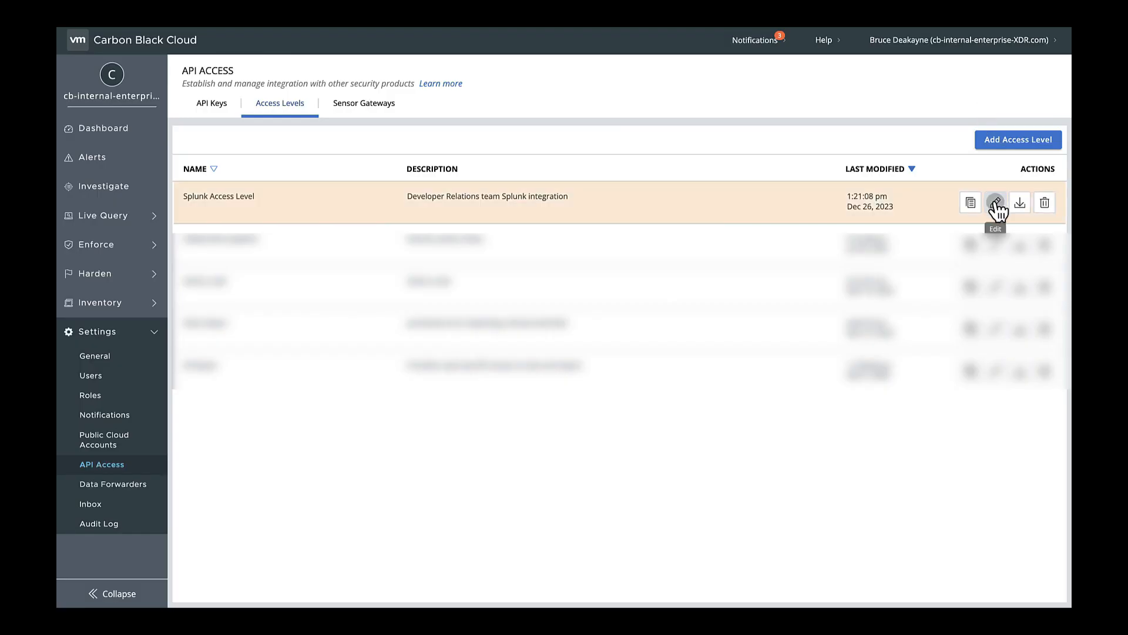
# Step: In Carbon Black Cloud, grant the org.audits Read permission on the Splunk Access Level
pyautogui.click(995, 203)
pyautogui.scroll(-4, 824, 360)
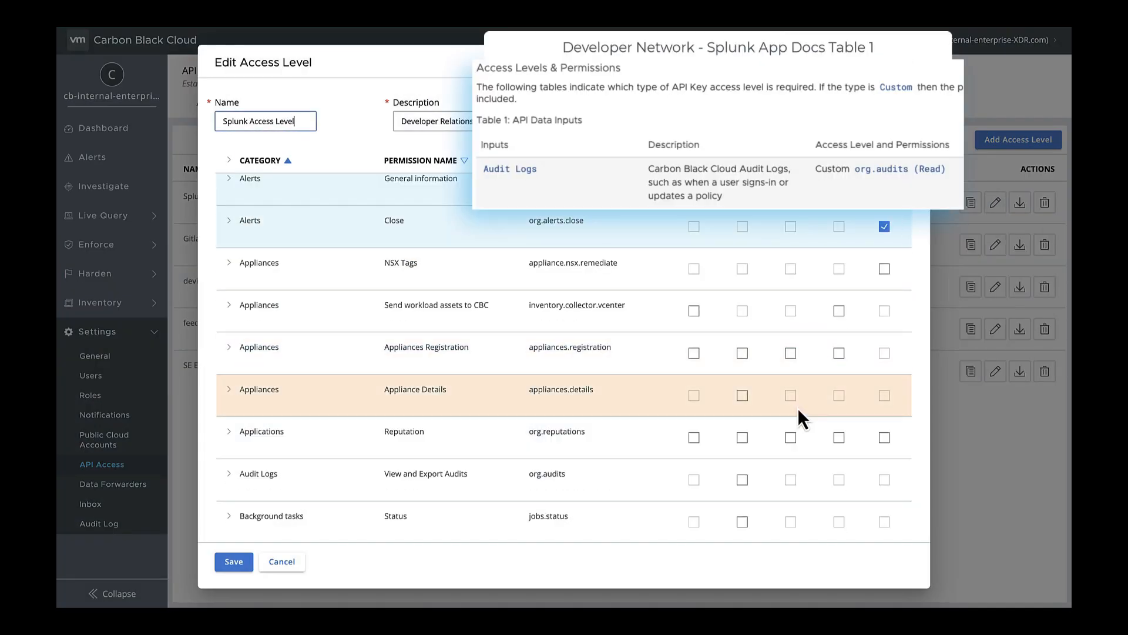
pyautogui.click(743, 480)
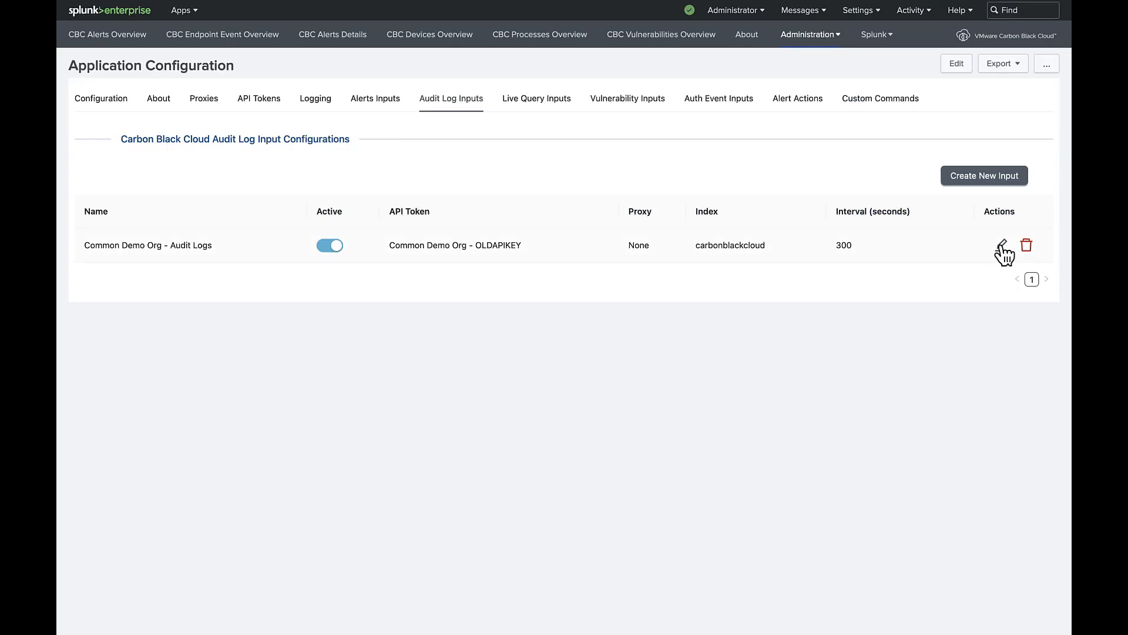
# Step: In Splunk, assign the newer Common Demo Org API token to the Audit Logs input and submit it
pyautogui.click(1003, 247)
pyautogui.click(549, 284)
pyautogui.click(544, 292)
pyautogui.click(681, 461)
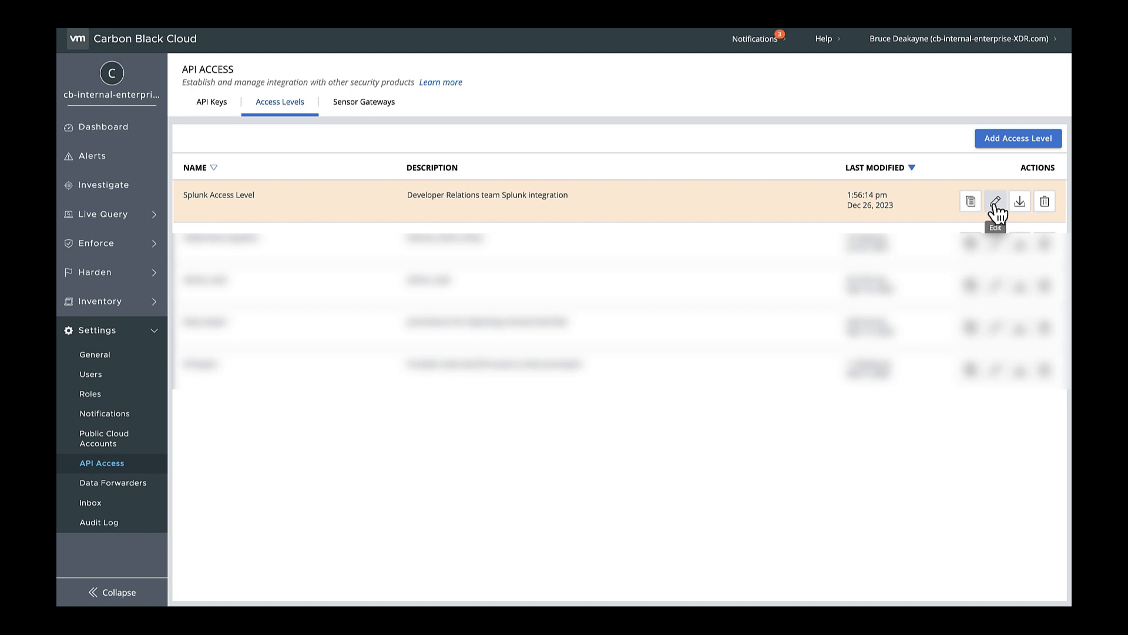
# Step: In Carbon Black Cloud, review all permissions granted to the Splunk Access Level, then close it without saving
pyautogui.click(995, 202)
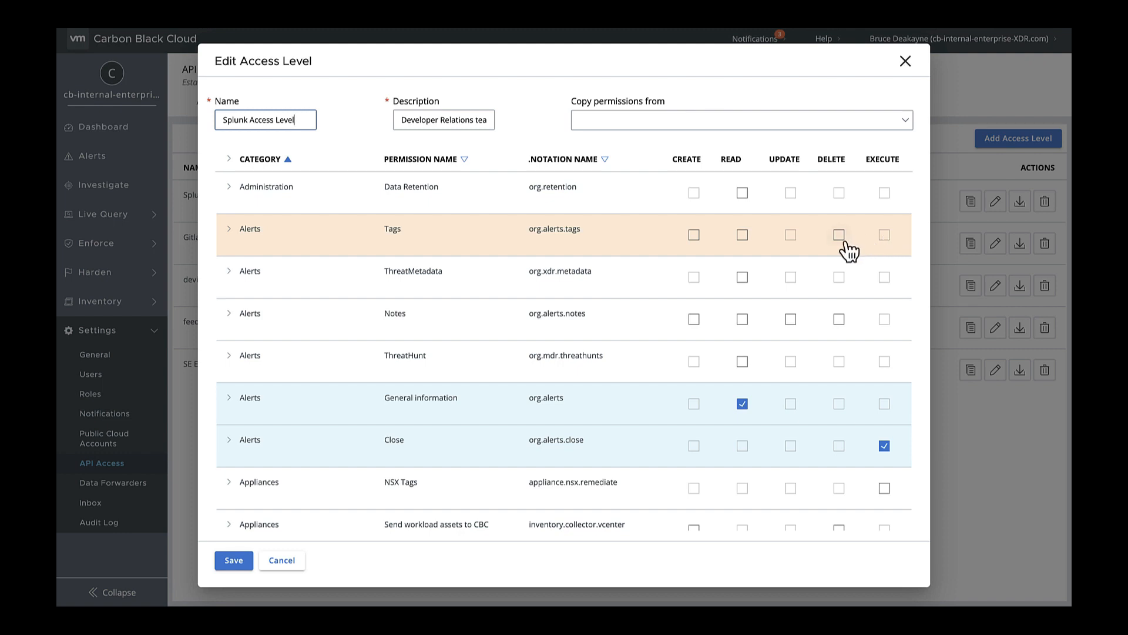
pyautogui.scroll(-3, 841, 335)
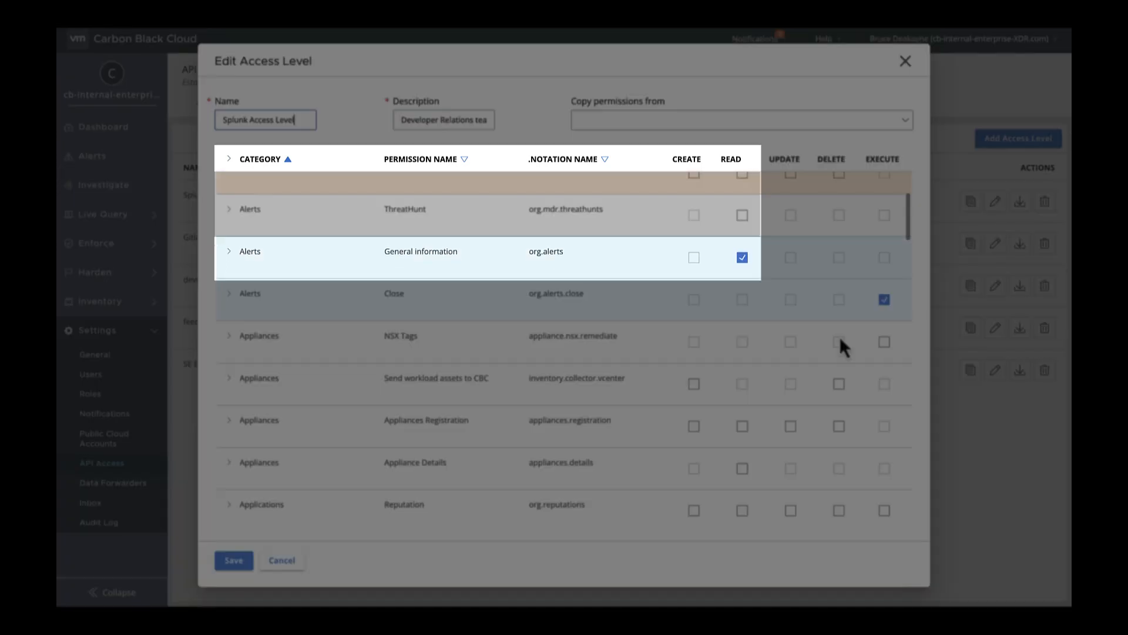
pyautogui.scroll(-5, 840, 341)
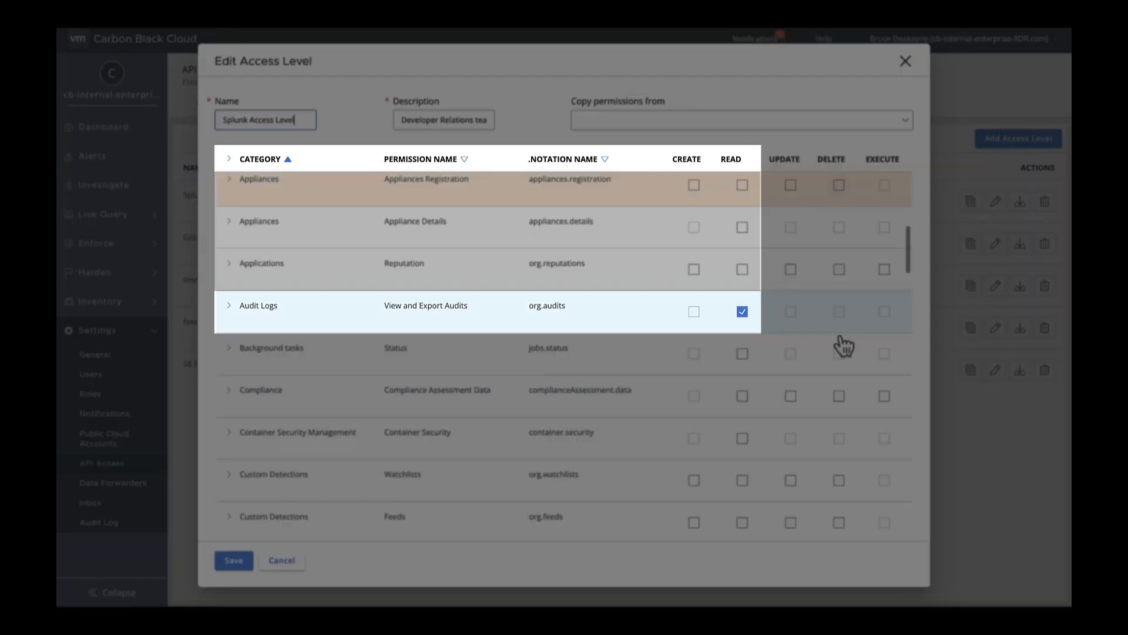
pyautogui.scroll(-15, 899, 382)
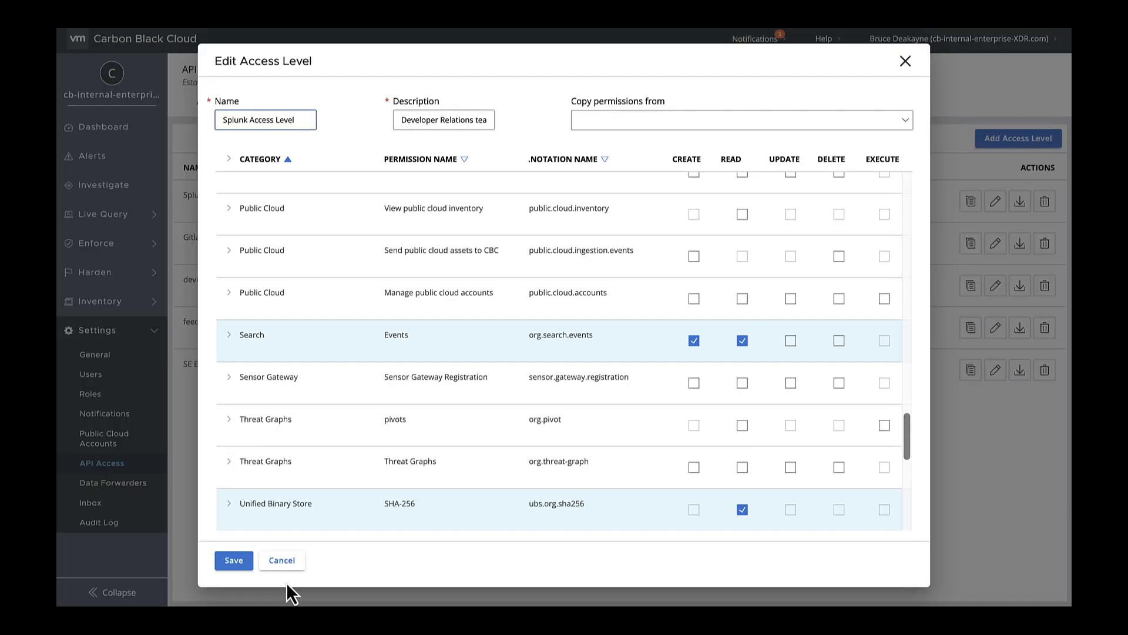
pyautogui.click(282, 561)
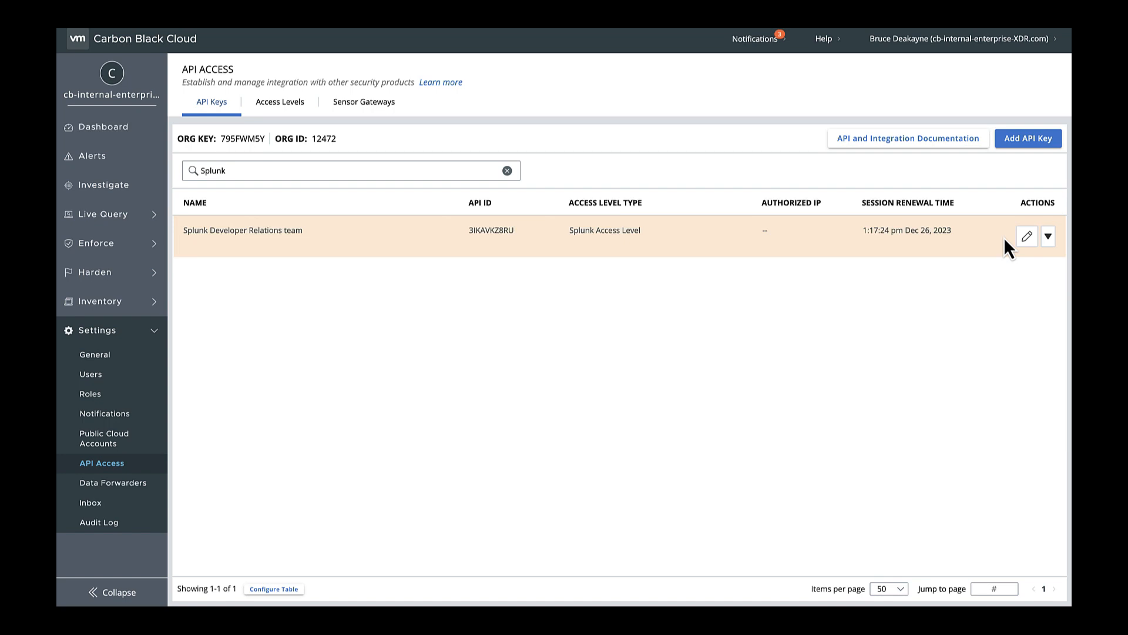
# Step: Edit the Splunk API key and enter 203.0.113.5/32 as its authorized IP address
pyautogui.click(1027, 236)
pyautogui.click(697, 421)
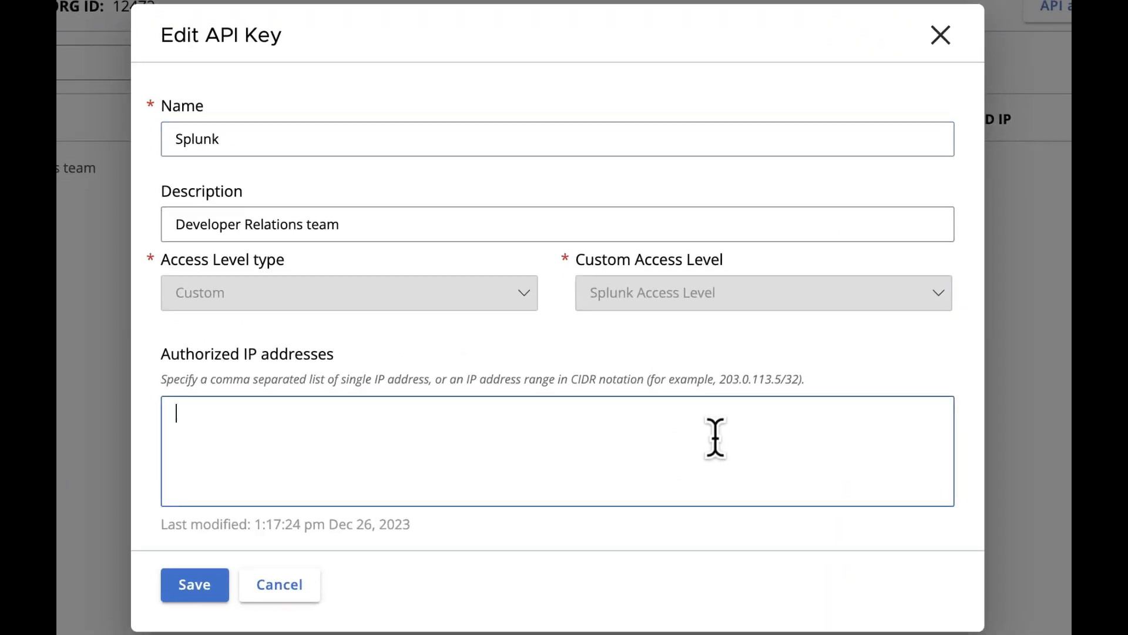
pyautogui.write('203.0.113.5/32')
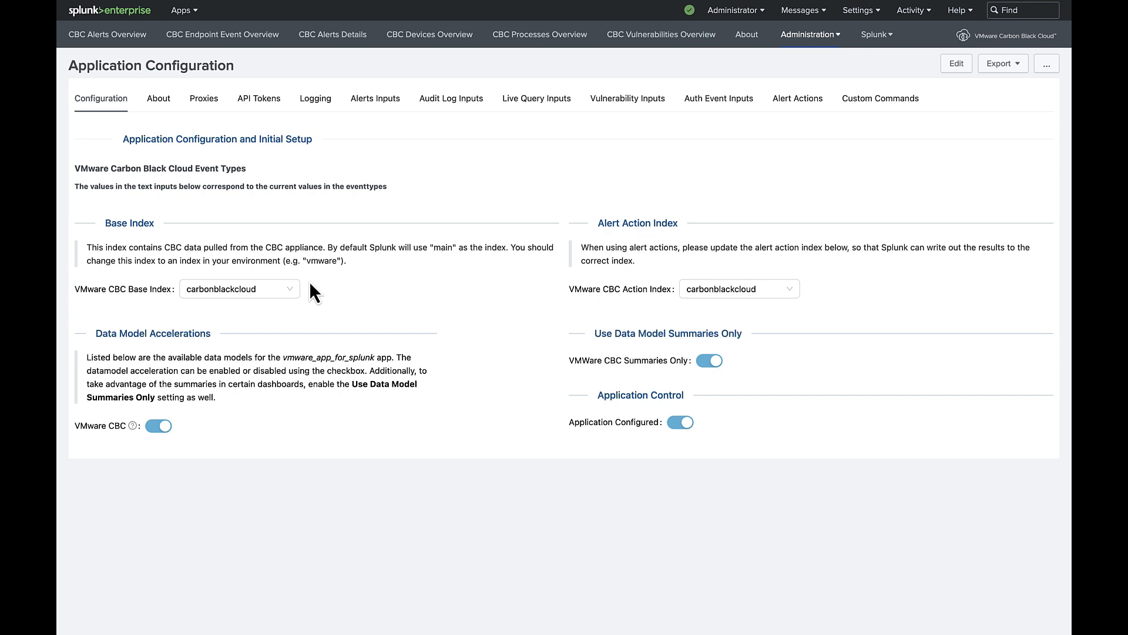
# Step: In Splunk's Application Configuration, examine the index choices available for the VMware CBC Base Index
pyautogui.click(289, 292)
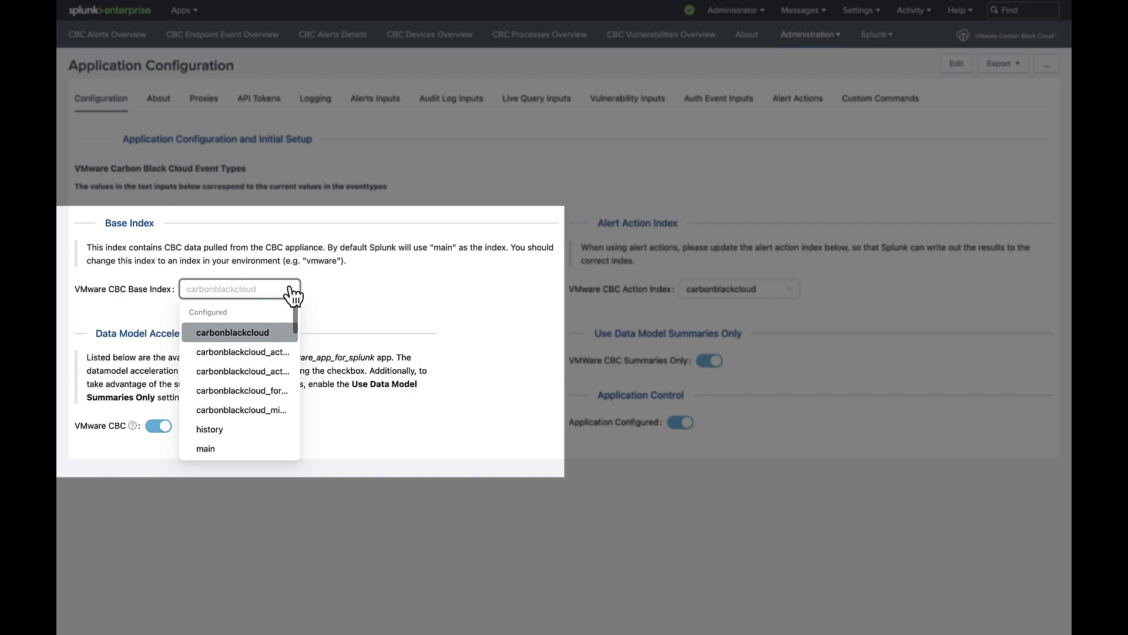
pyautogui.click(453, 214)
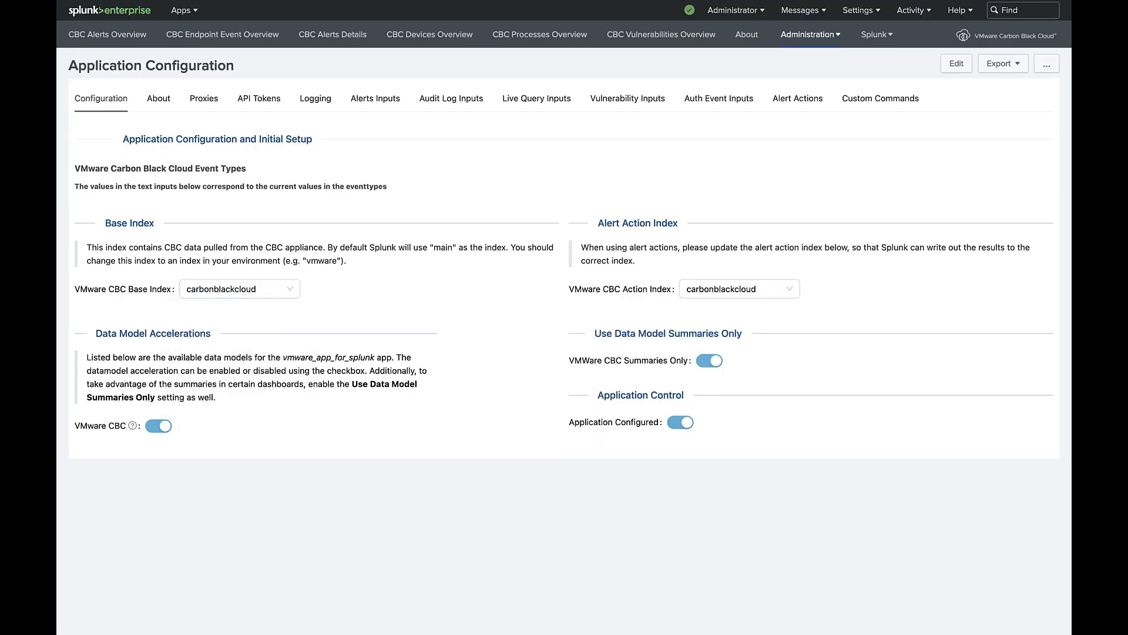
# Step: Draft a new alerts input with CB Analytics and Watchlist as its types instead of All, and discard it
pyautogui.click(374, 106)
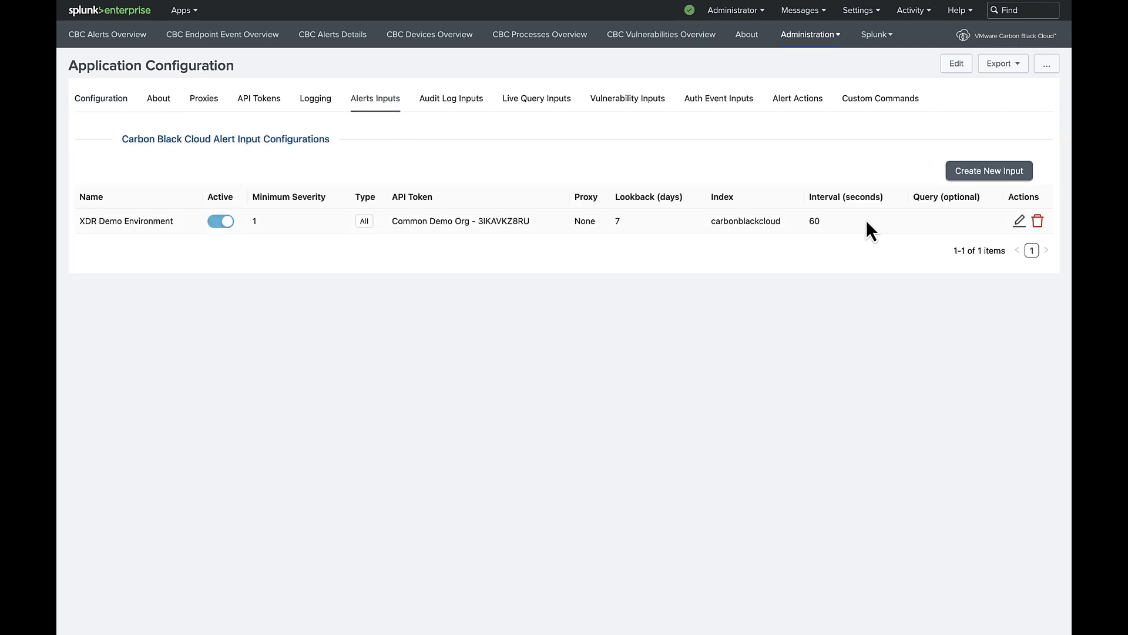
pyautogui.click(989, 172)
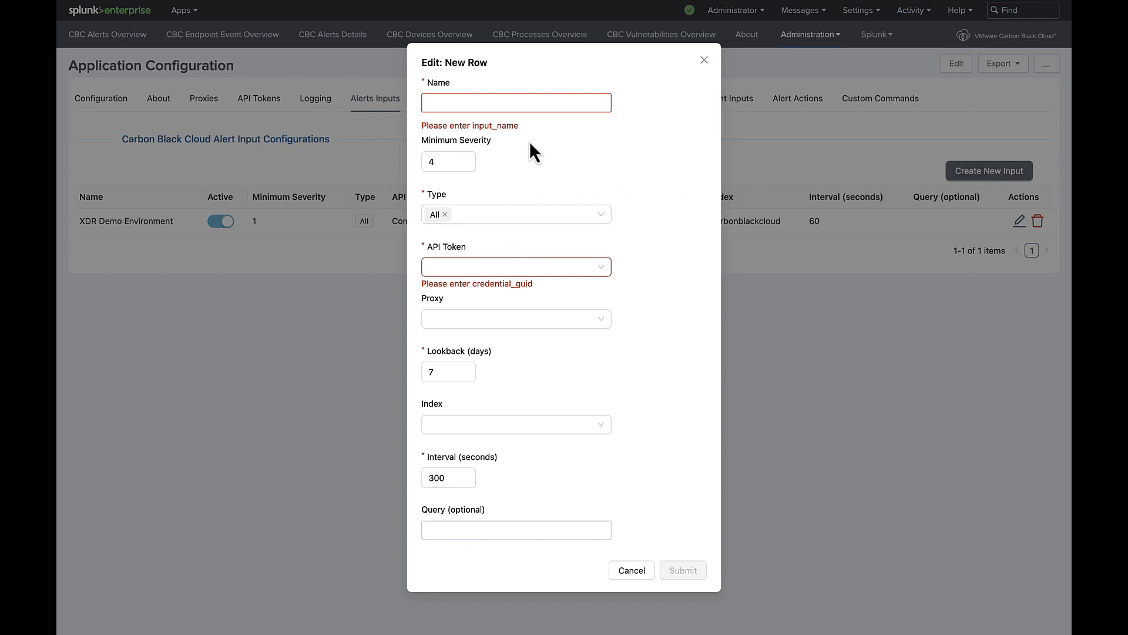
pyautogui.click(531, 217)
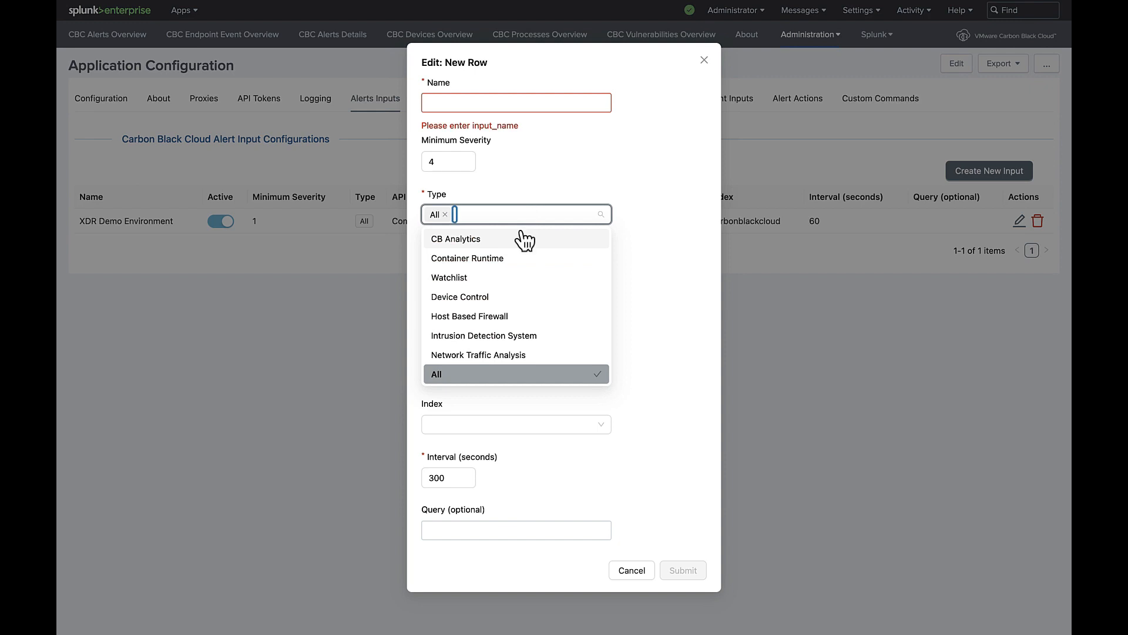
pyautogui.click(520, 240)
pyautogui.click(445, 215)
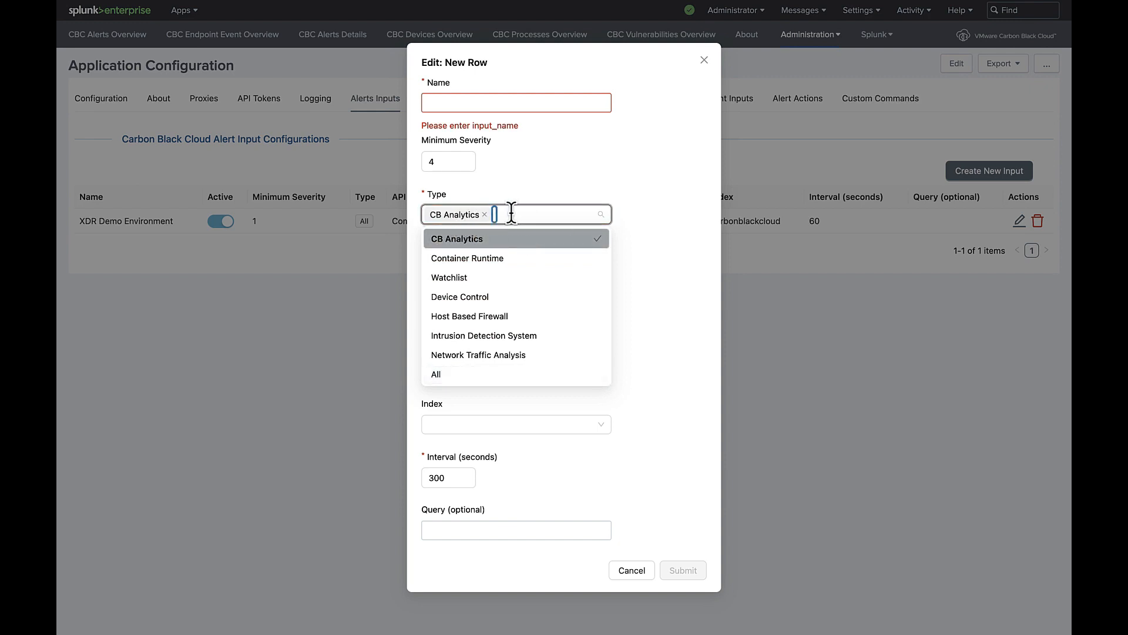
pyautogui.click(498, 284)
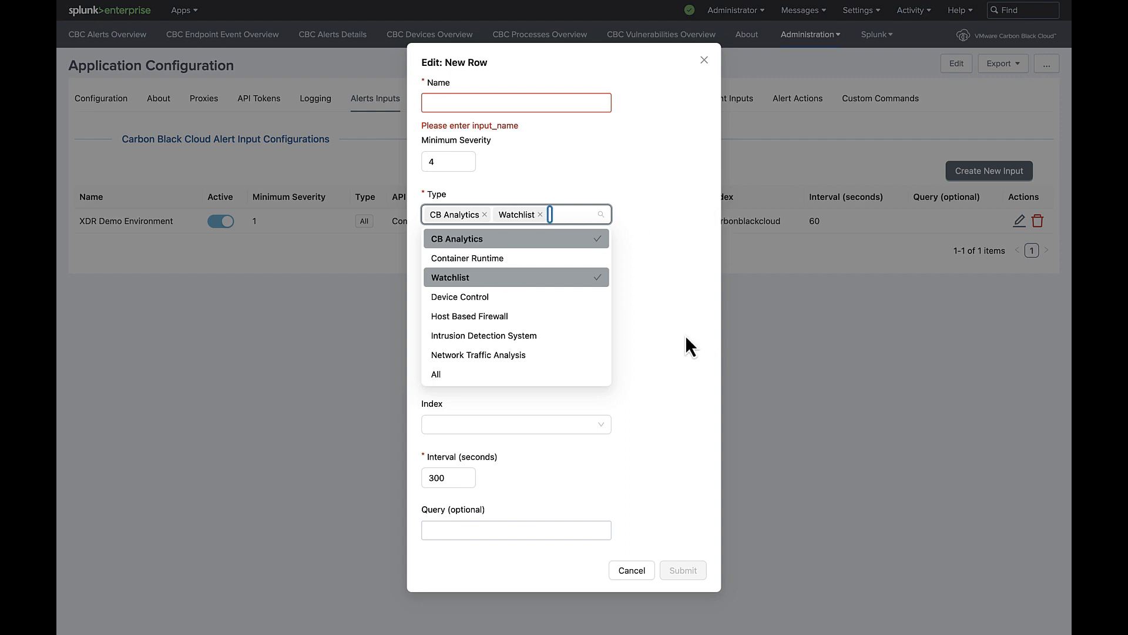
pyautogui.click(673, 304)
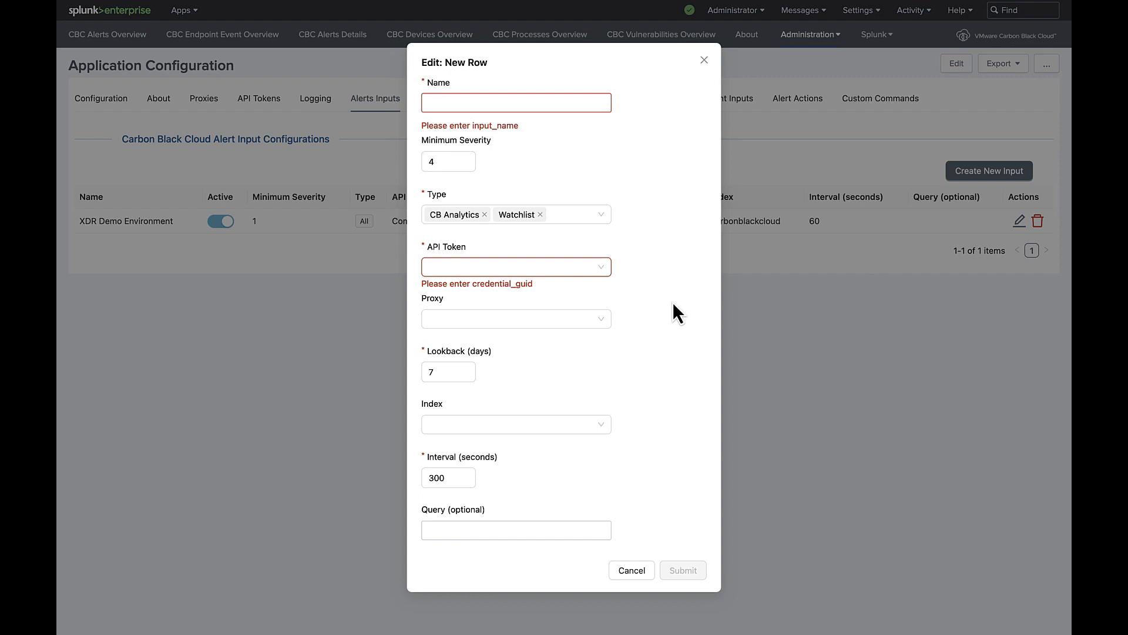
pyautogui.click(630, 580)
# Step: Update the Common Demo Org - Audit Logs input to use the Common Demo Org API token other than OLDAPIKEY
pyautogui.click(451, 98)
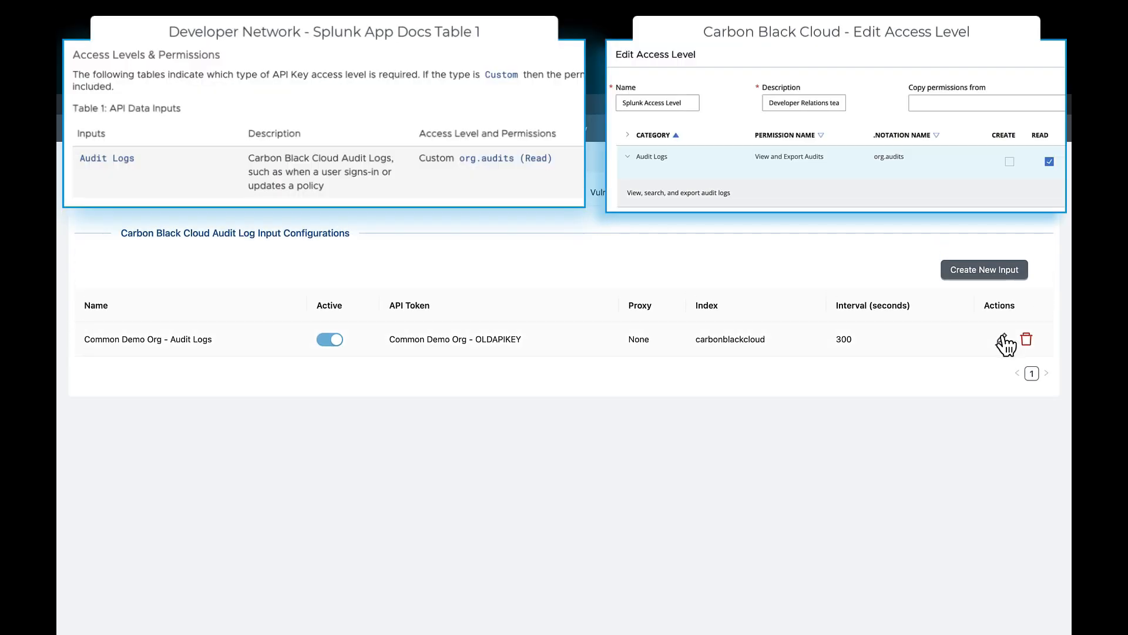
pyautogui.click(1001, 299)
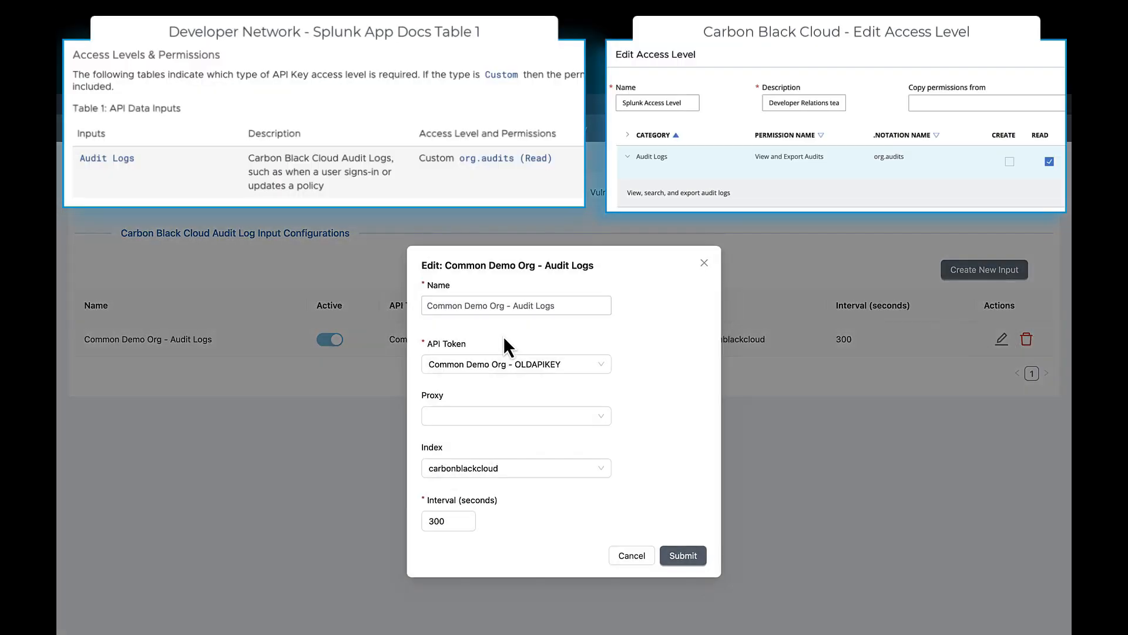
pyautogui.click(510, 365)
pyautogui.click(524, 387)
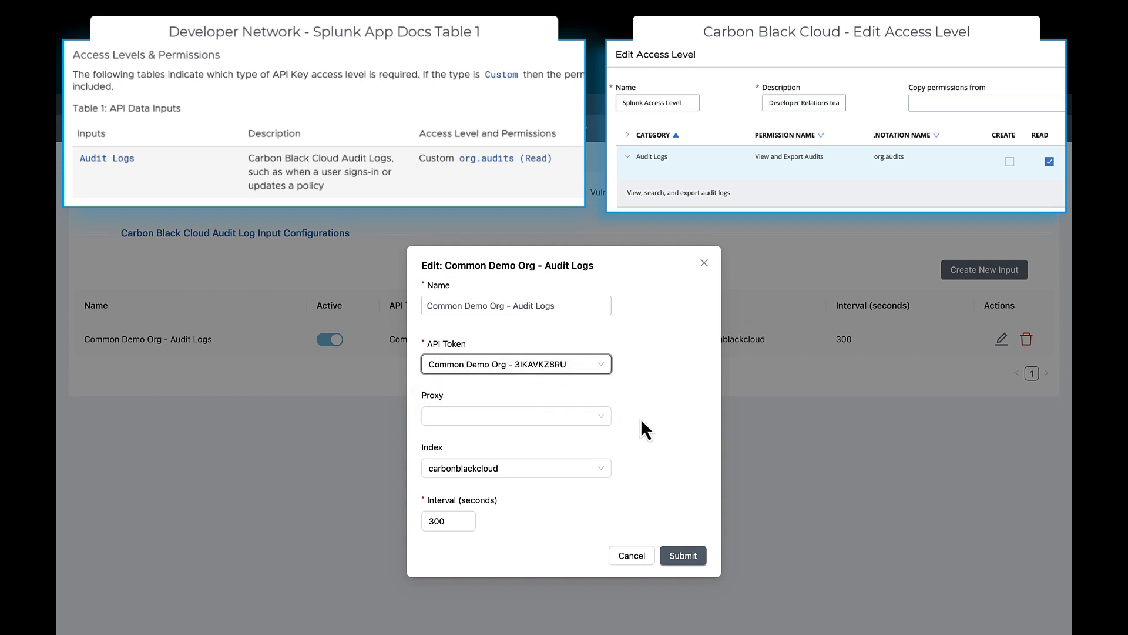
pyautogui.click(695, 561)
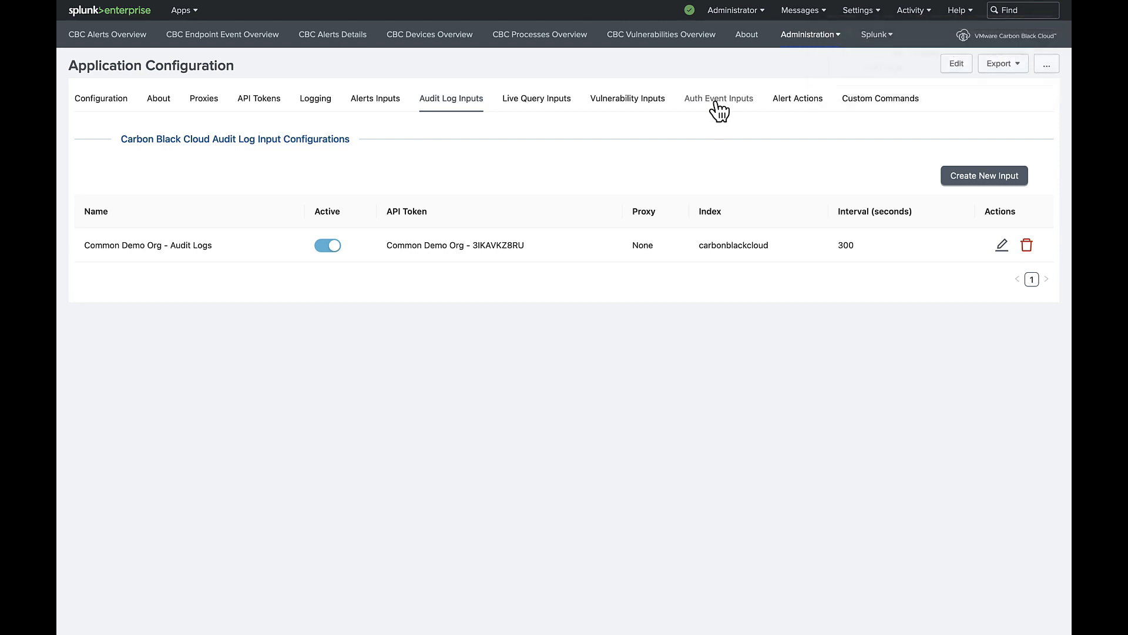
# Step: Check the authentication event inputs and assign the newer Common Demo Org credential to the VMware CBC Device Info custom command
pyautogui.click(718, 109)
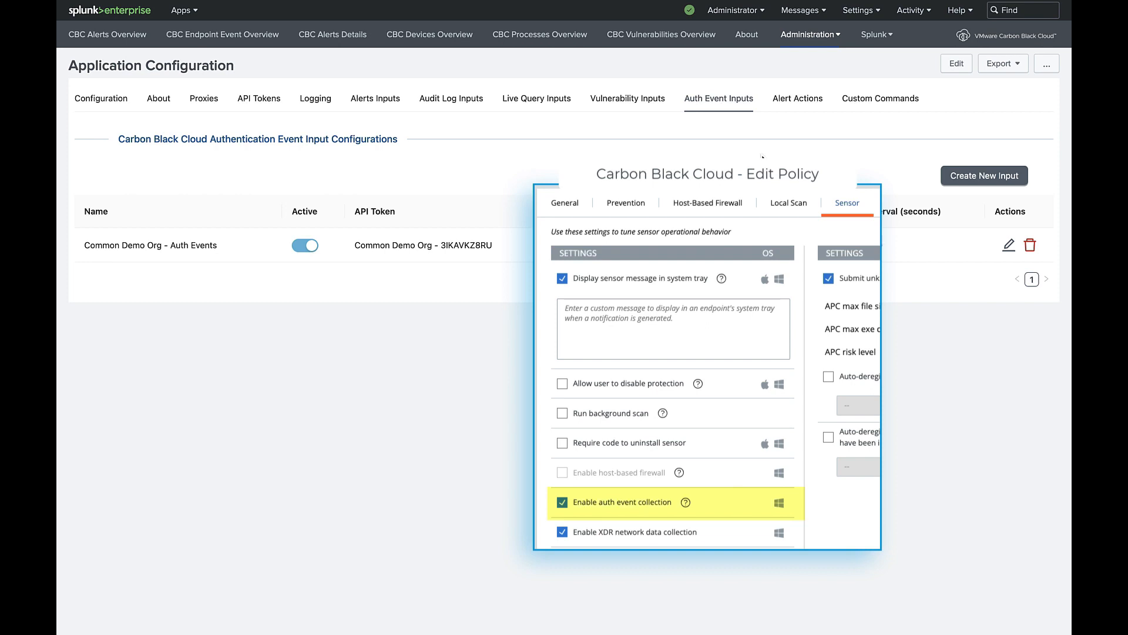
pyautogui.click(895, 103)
pyautogui.click(728, 225)
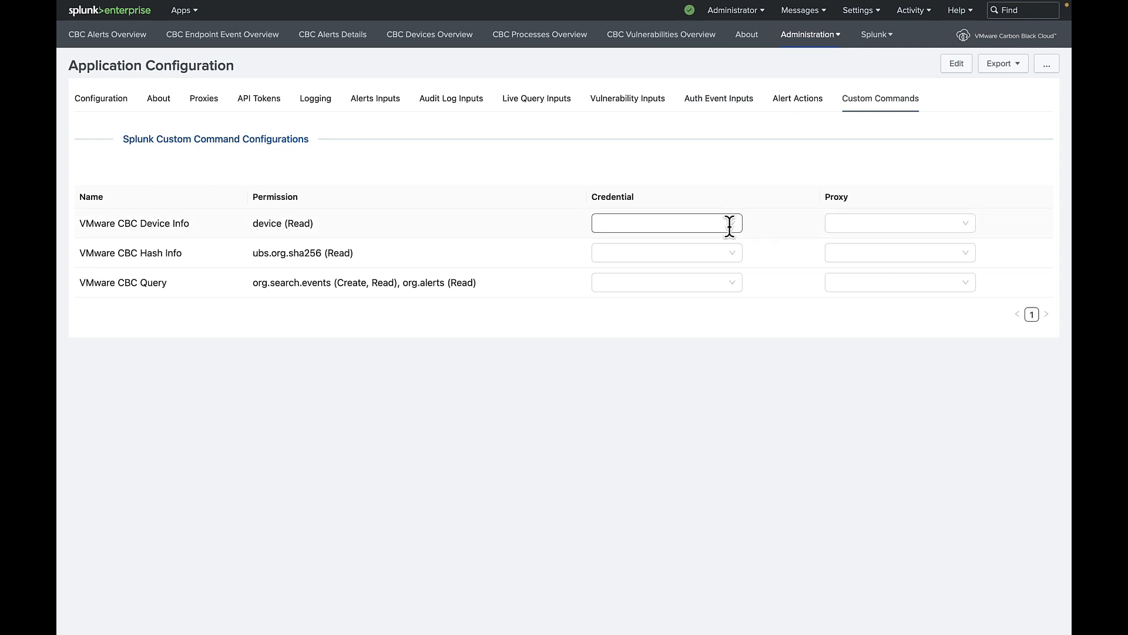
pyautogui.click(711, 248)
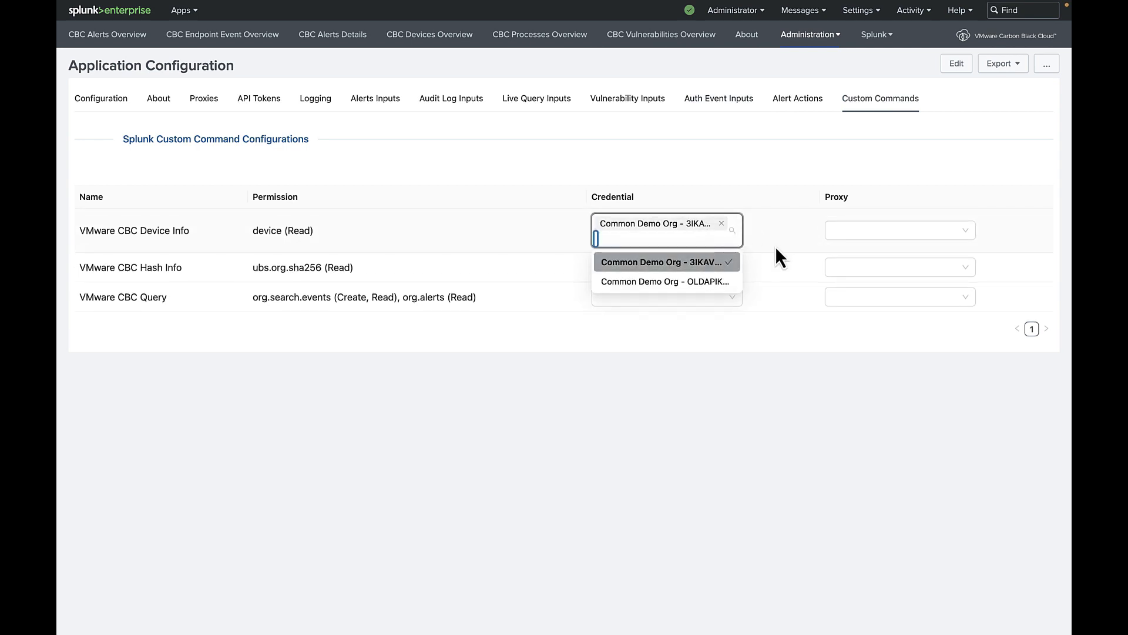
pyautogui.click(765, 260)
# Step: Assign the Common Demo Org credential other than OLDAPIKEY to the VMware CBC Query custom command
pyautogui.click(733, 295)
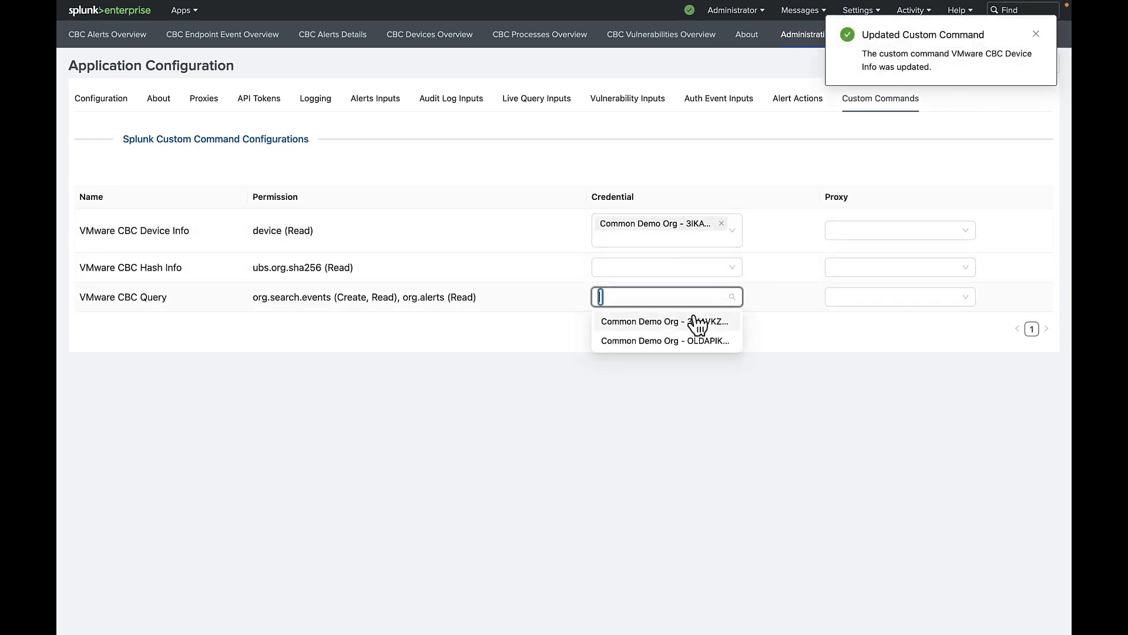
pyautogui.click(695, 323)
pyautogui.click(732, 385)
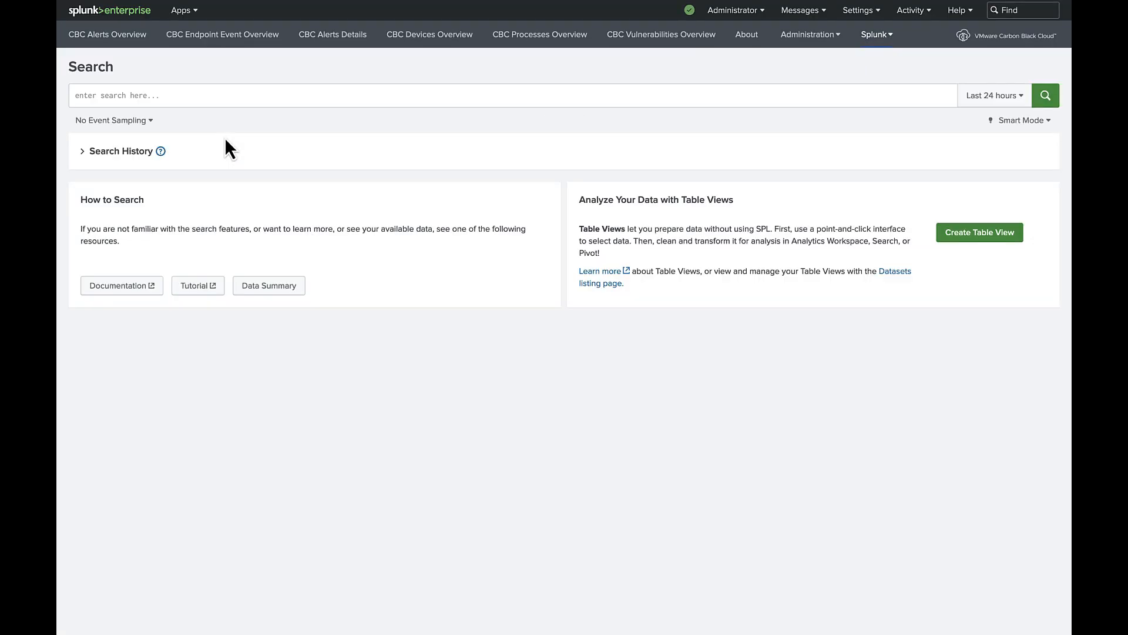
# Step: Search the last 7 days of vmware_cbc_alerts for CB_ANALYTICS alert id d93b4716-a2f0-11ee-ba42-021b35de4125 and review its event fields
pyautogui.click(350, 94)
pyautogui.write('eventtype="vmware_cbc_alerts" cbc_type="CB_ANALYTICS" id="d93b4716-a2f0-11ee-ba42-021b35de4125"')
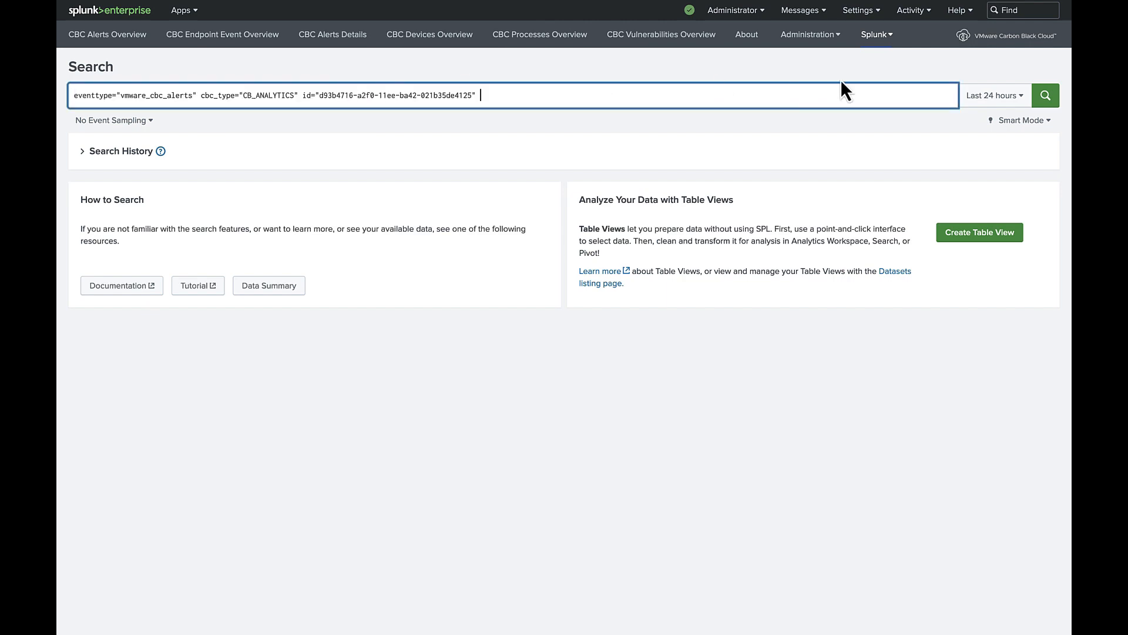
pyautogui.click(991, 97)
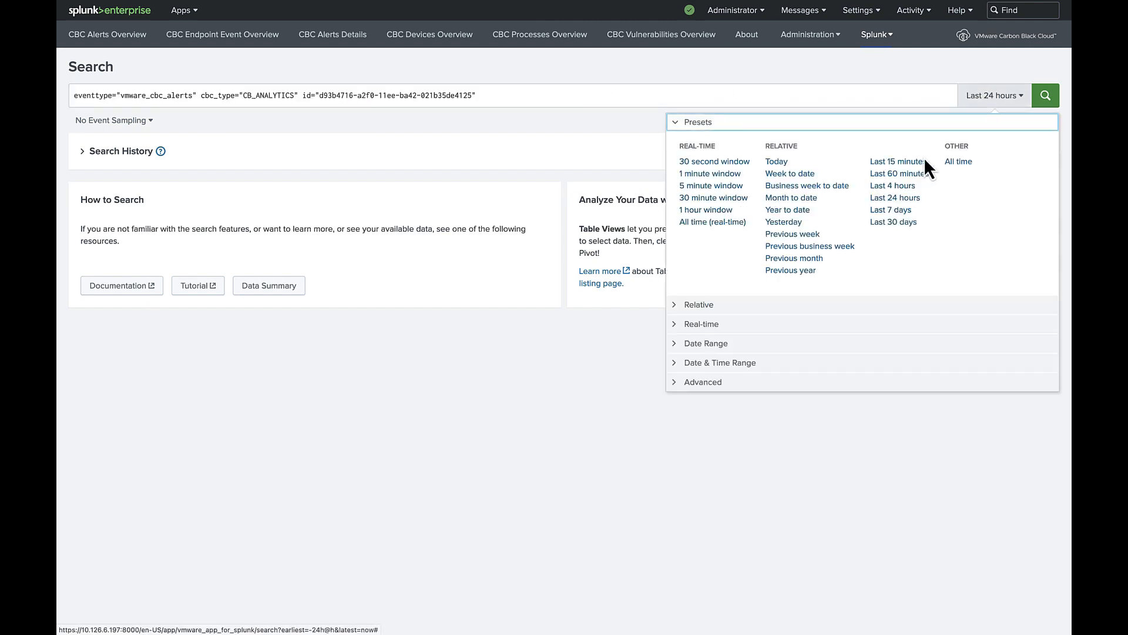
pyautogui.click(908, 211)
pyautogui.click(1045, 97)
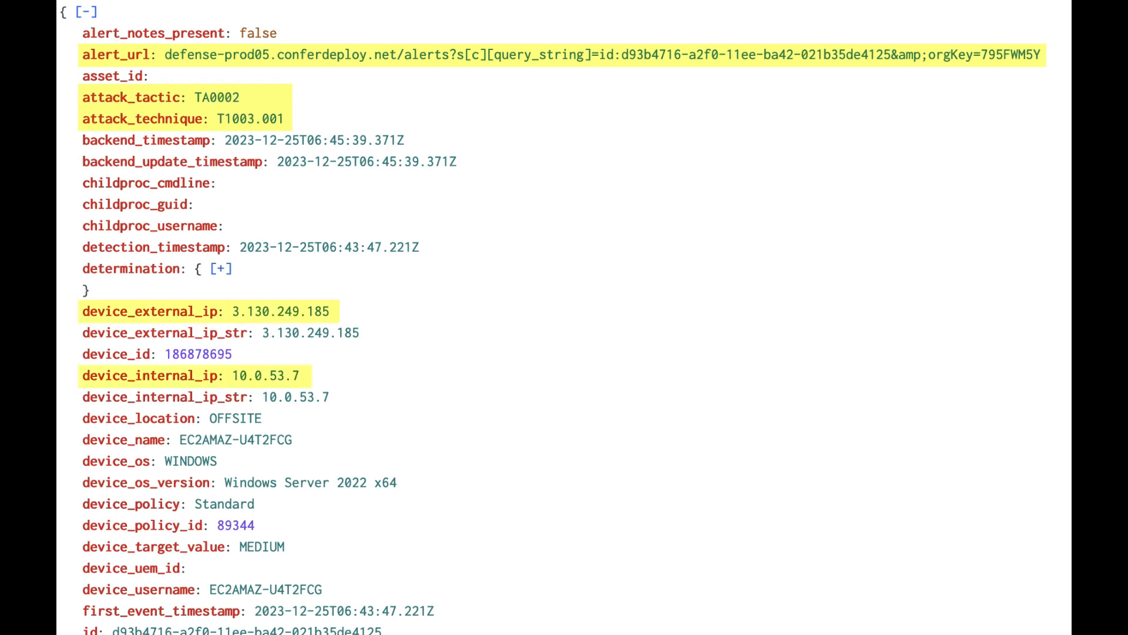
pyautogui.scroll(-6, 554, 318)
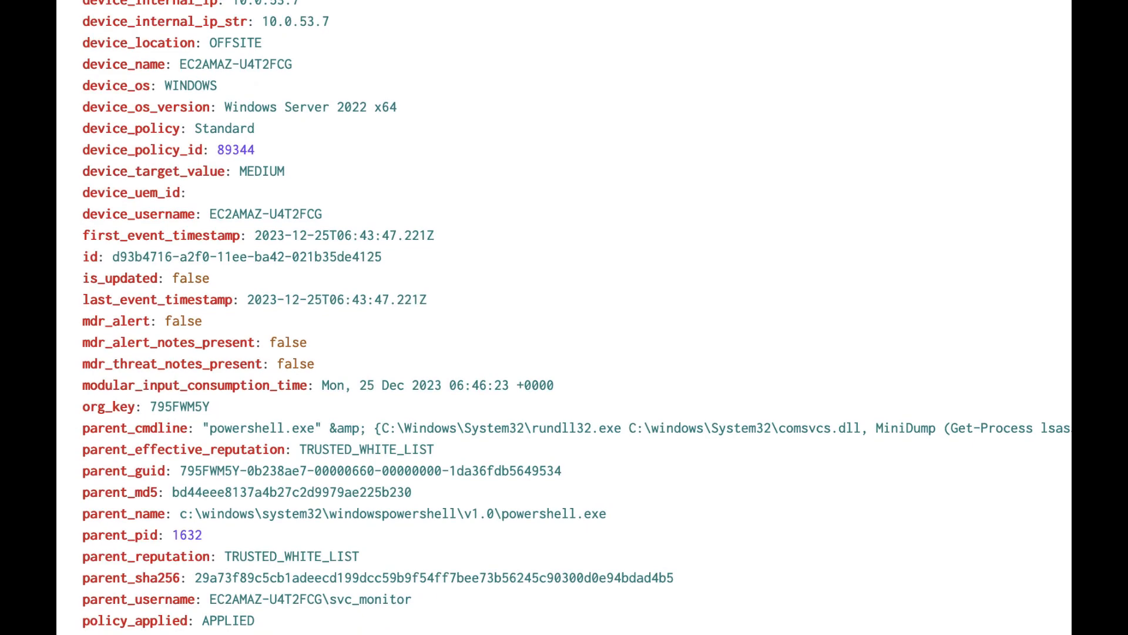
pyautogui.scroll(-5, 573, 317)
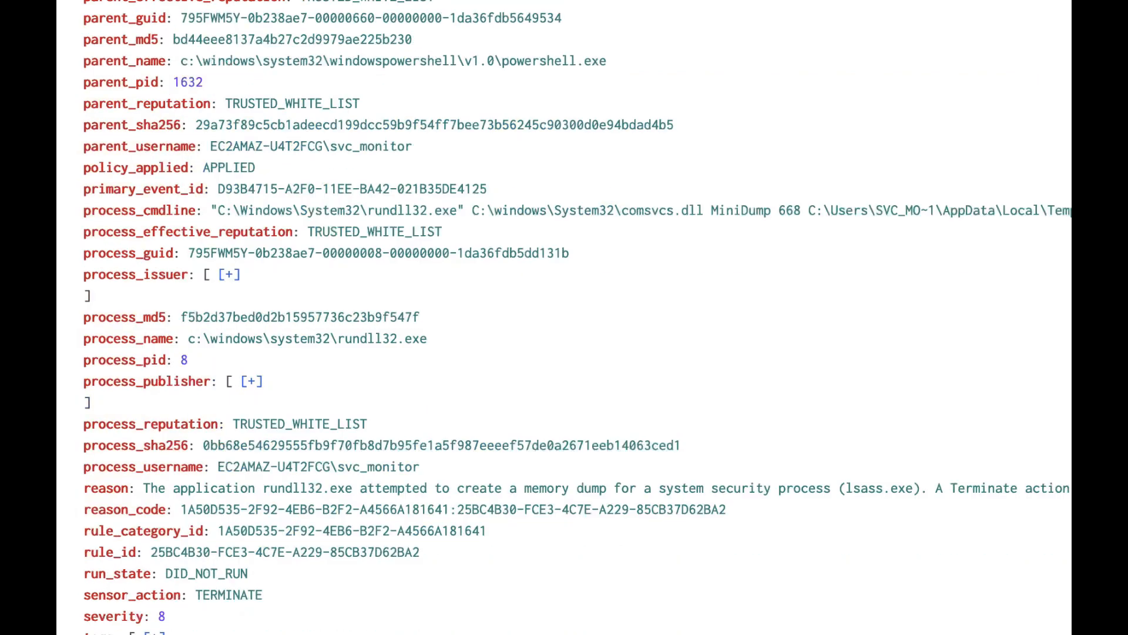
pyautogui.scroll(10, 1055, 276)
# Step: Search vmware_cbc_alerts for WATCHLIST alert id 0b9b6fd2-ad81-40d7-844a-3b862c3baba3 and examine its process, username and expanded report_tags fields
pyautogui.click(503, 100)
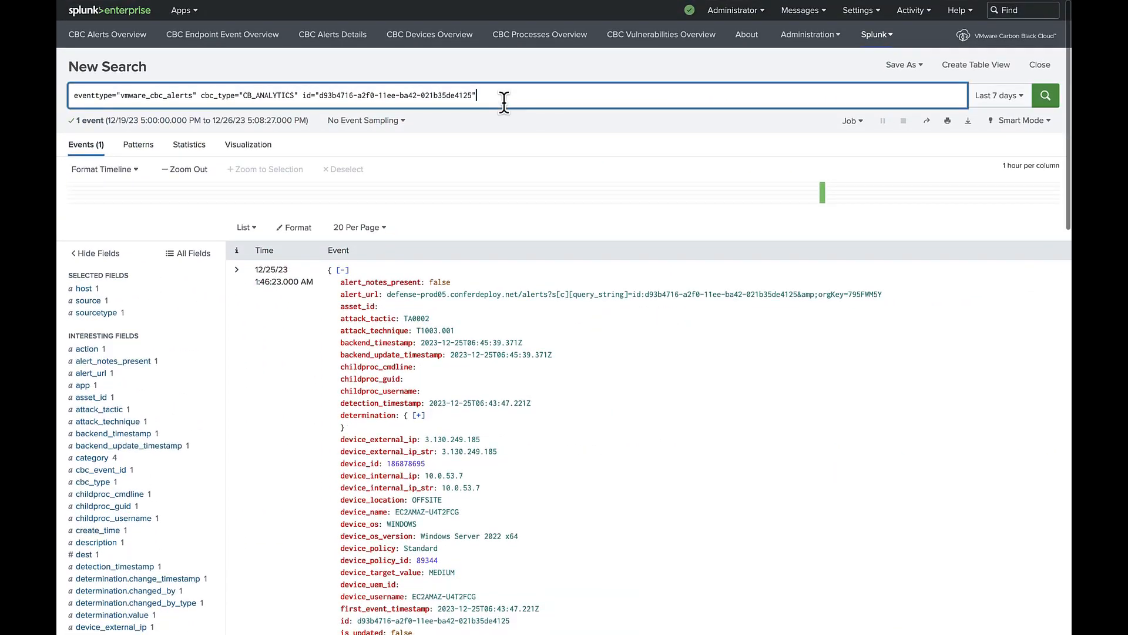
pyautogui.hotkey('ctrl', 'a')
pyautogui.write('eventtype="vmware_cbc_alerts" cbc_type="WATCHLIST" id=0b9b6fd2-ad81-40d7-844a-3b862c3baba3')
pyautogui.press('Return')
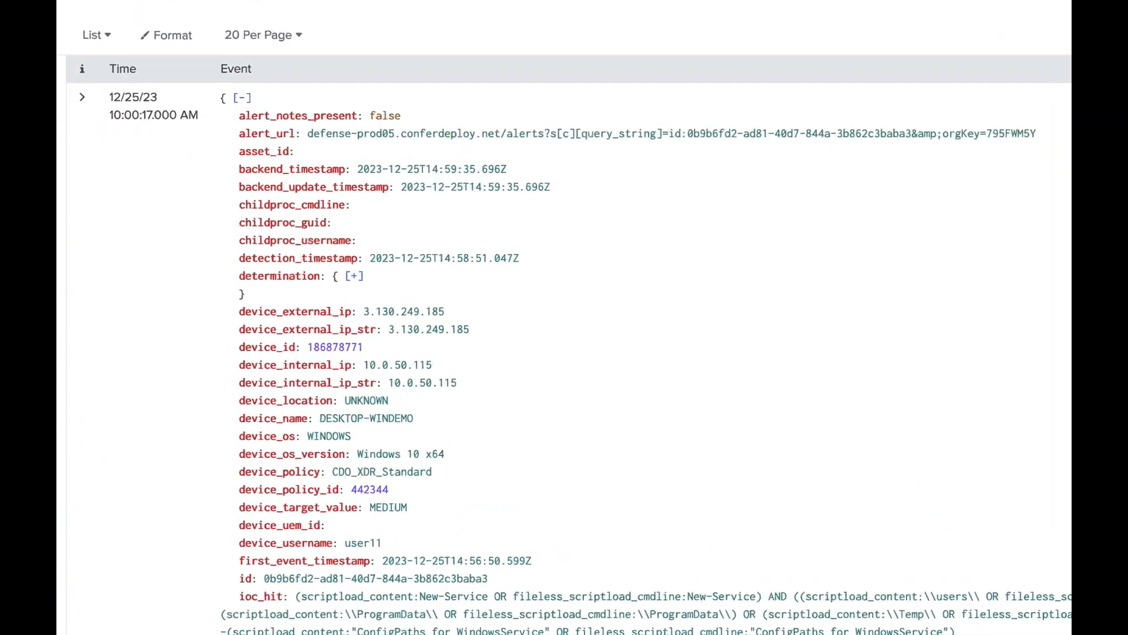
pyautogui.scroll(-10, 1034, 230)
pyautogui.scroll(-3, 1040, 247)
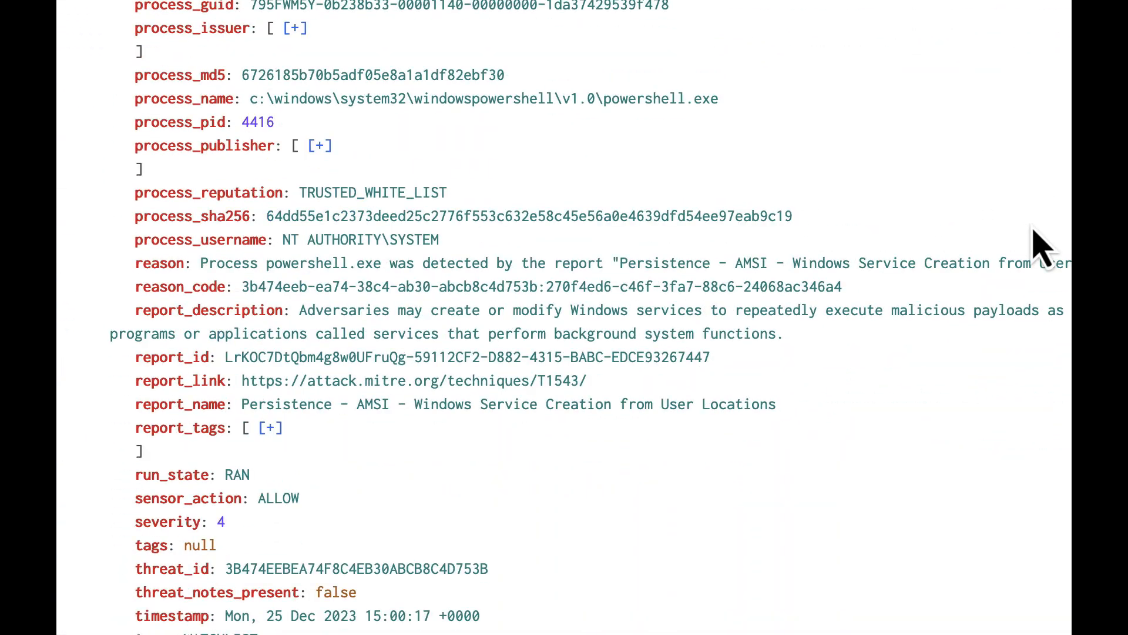
pyautogui.click(272, 430)
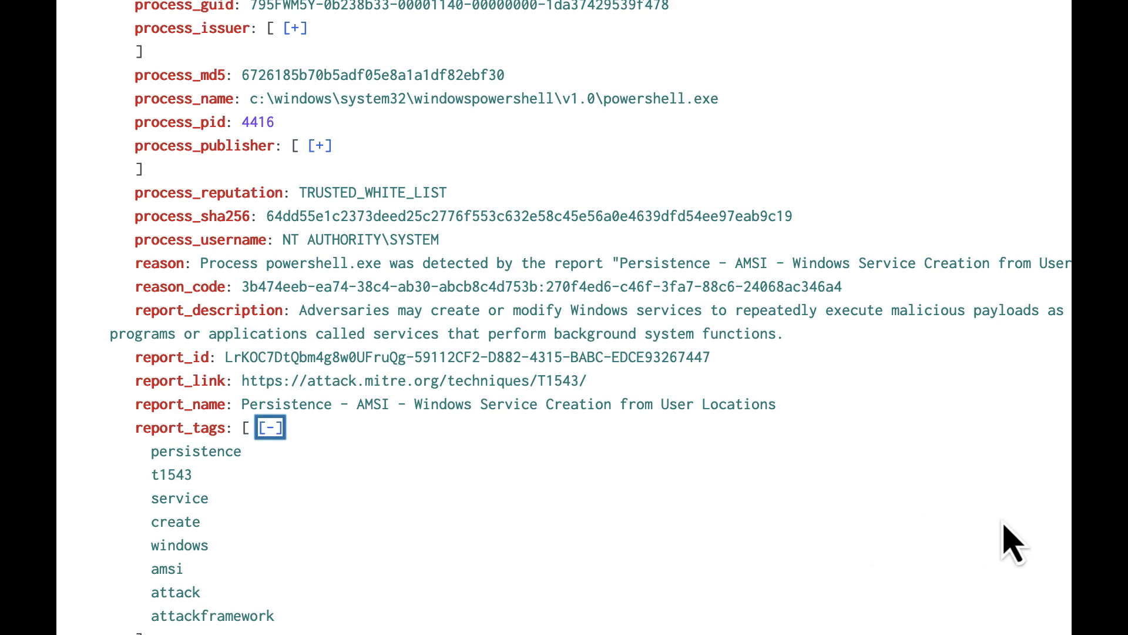
pyautogui.scroll(10, 1058, 538)
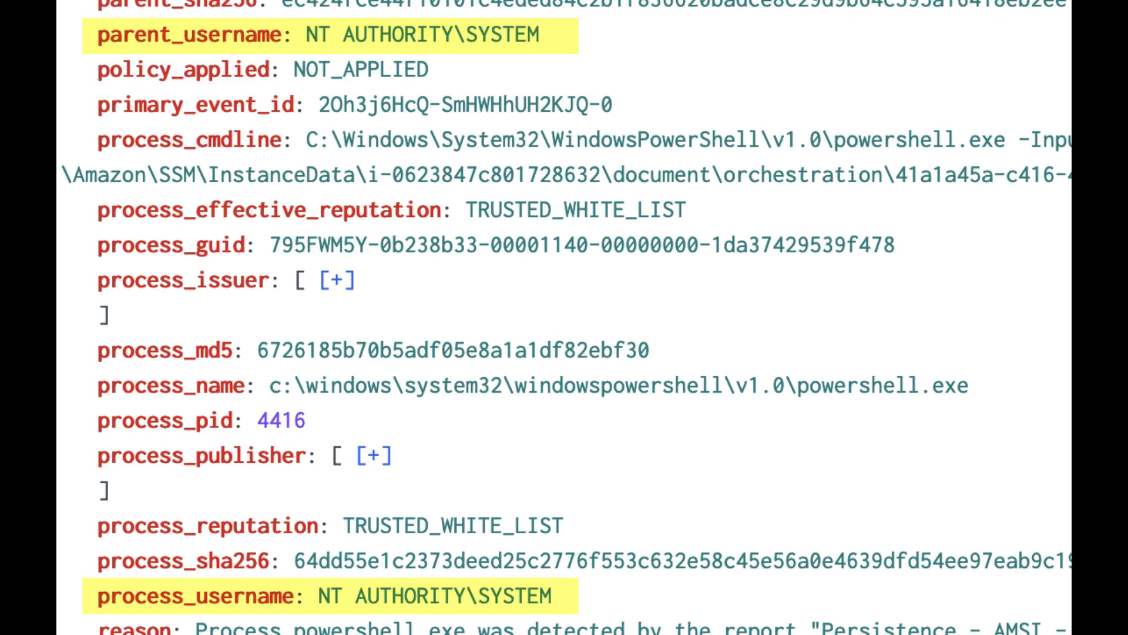
pyautogui.scroll(10, 414, 137)
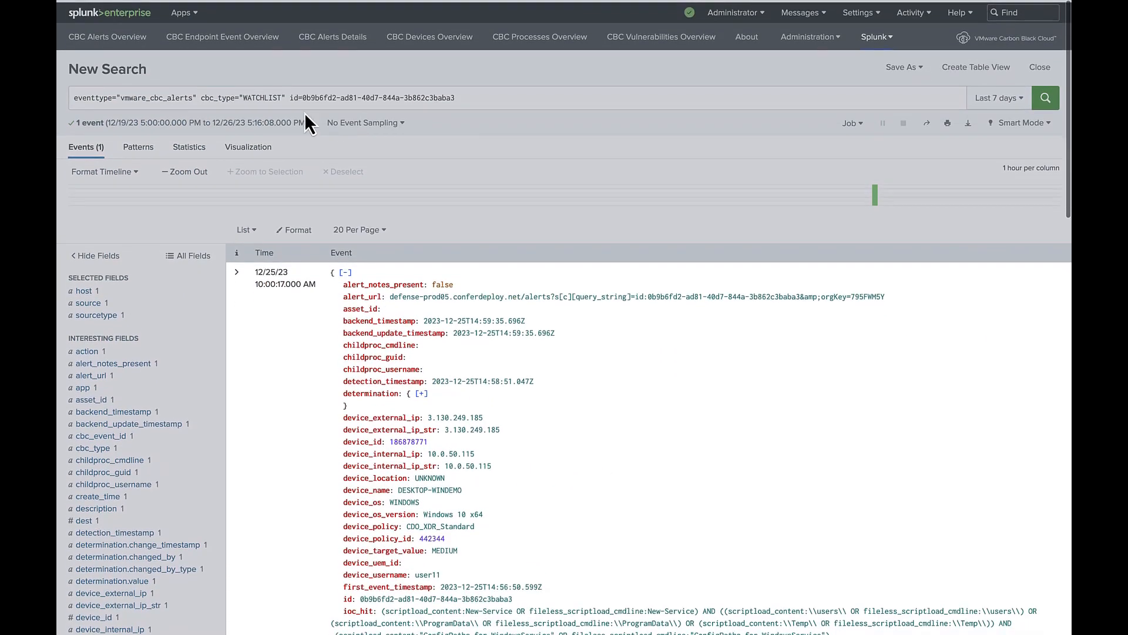
# Step: Search the last 30 days, outer-joining vmware_cbc_alerts with authentication_events logons on org_key and device_id to list users per alert, deduplicated by device_id
pyautogui.tripleClick(300, 92)
pyautogui.write('eventtype="vmware_cbc_alerts" | join type=outer org_key, device_id usetime=true earlier=true   [ search eventtype="vmware_cbc_base_index" sourcetype="vmware:cbc:authentication_events" auth_username != "*$" (auth_event_action = "LOGON_DISCOVERED" OR auth_event_action = "LOGON_SUCCESS")   | rename org_id as org_key   | stats min(backend_timestamp) as first_login, max(backend_timestamp) as last_login, min(_time) as _time by org_key, device_id, auth_username   | eval user = auth_username + " (" + last_login + ")"   ] | stats values(user) as users by id, device_id, org_key, reason | dedup device_id | sort users')
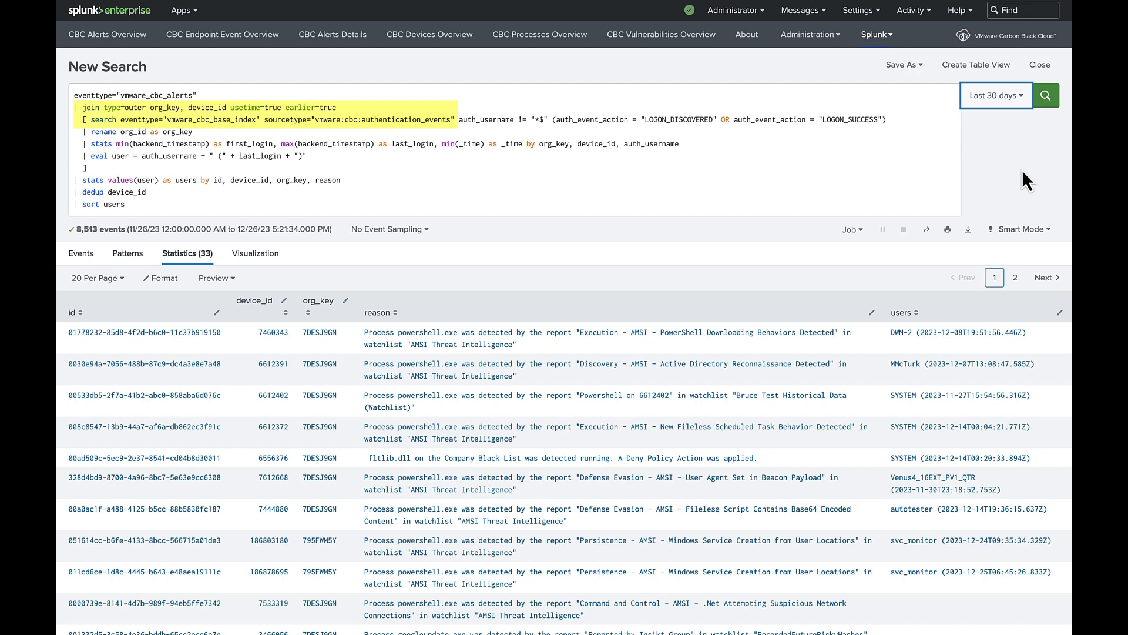
pyautogui.scroll(-1, 245, 117)
# Step: Enrich five vmware_cbc_alerts deduplicated by device_id using cbcdvcinfo, tabulating device_id, device_name, org_key, reason, login_user_name, last_contact_time, mac_address and deployment_type
pyautogui.click(245, 117)
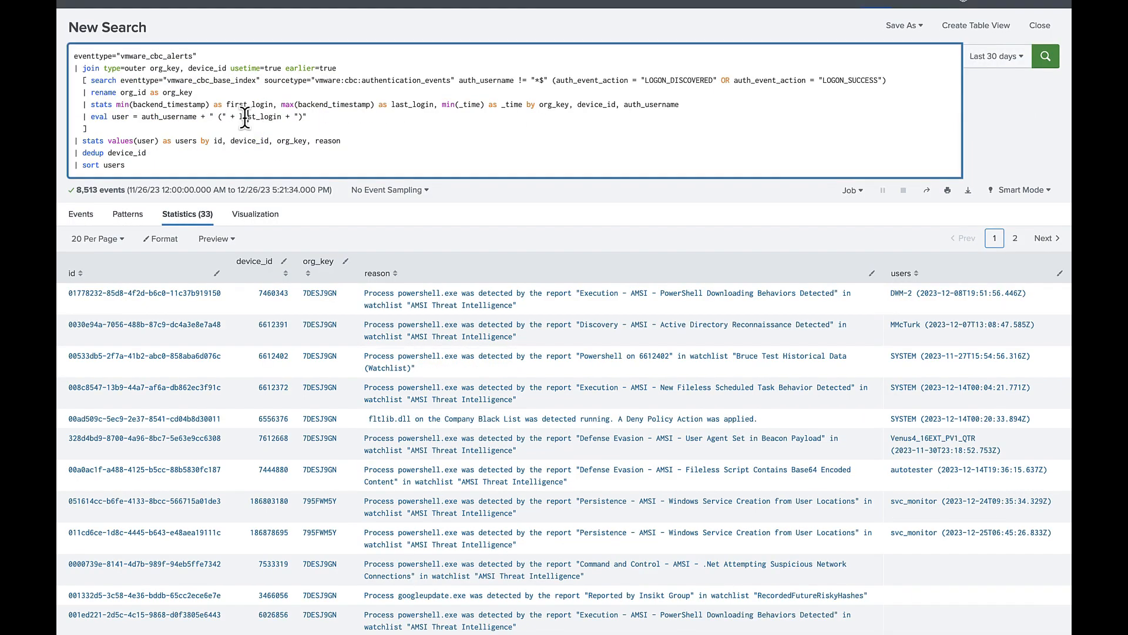
pyautogui.hotkey('ctrl', 'a')
pyautogui.write('eventtype="vmware_cbc_alerts" | dedup device_id | head 5 | cbcdvcinfo | table device_id, device_name, org_key, reason, login_user_name, last_contact_time, mac_address, deployment_type')
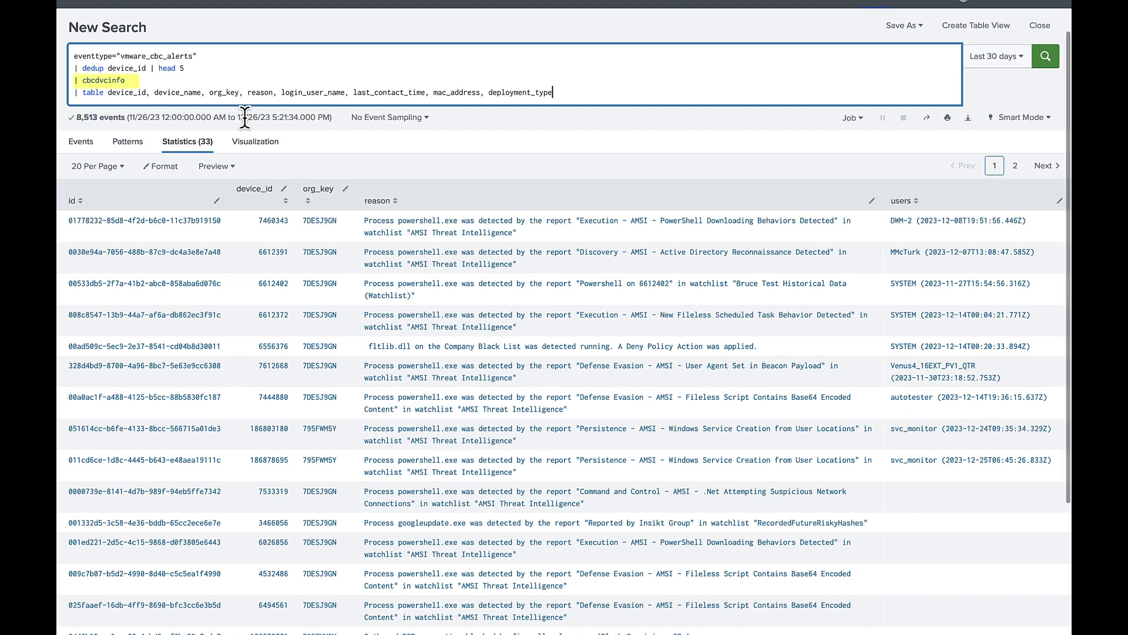
pyautogui.press('Return')
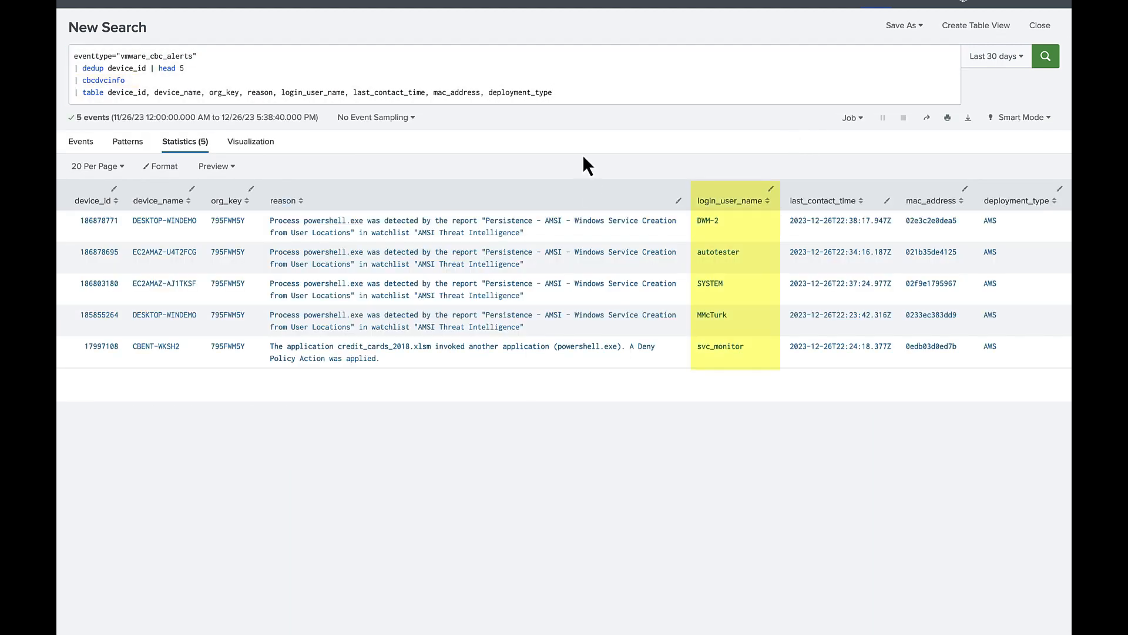
# Step: Open the CBC Alerts Details dashboard and filter its matching alerts to the CB_ANALYTICS alert type
pyautogui.scroll(1, 581, 140)
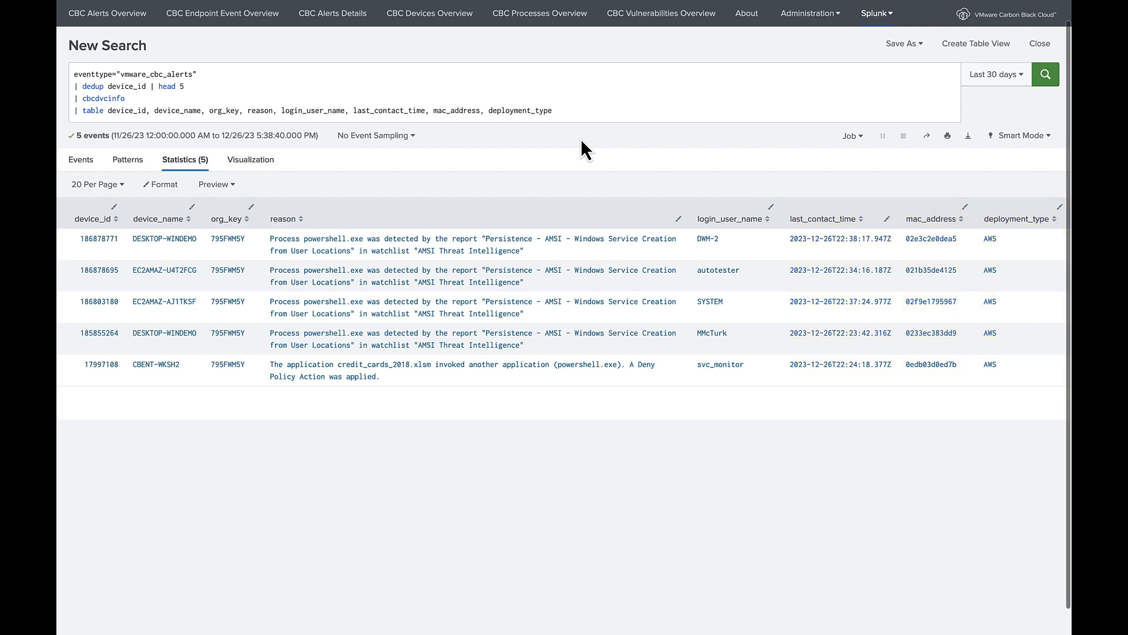
pyautogui.click(341, 19)
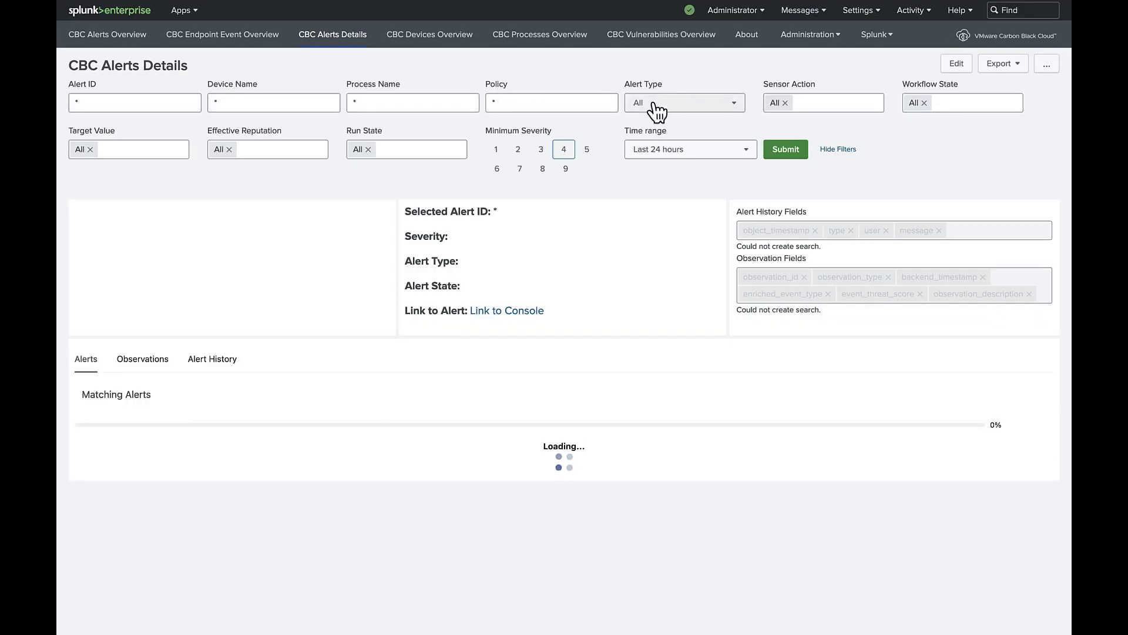
pyautogui.click(652, 106)
pyautogui.click(693, 147)
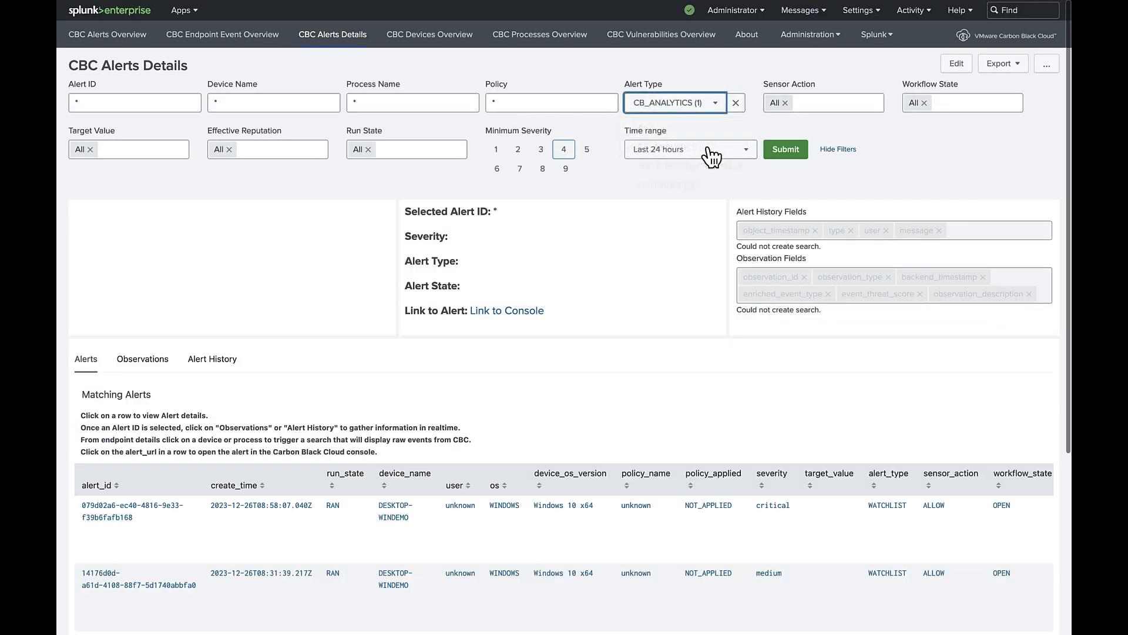
pyautogui.click(784, 157)
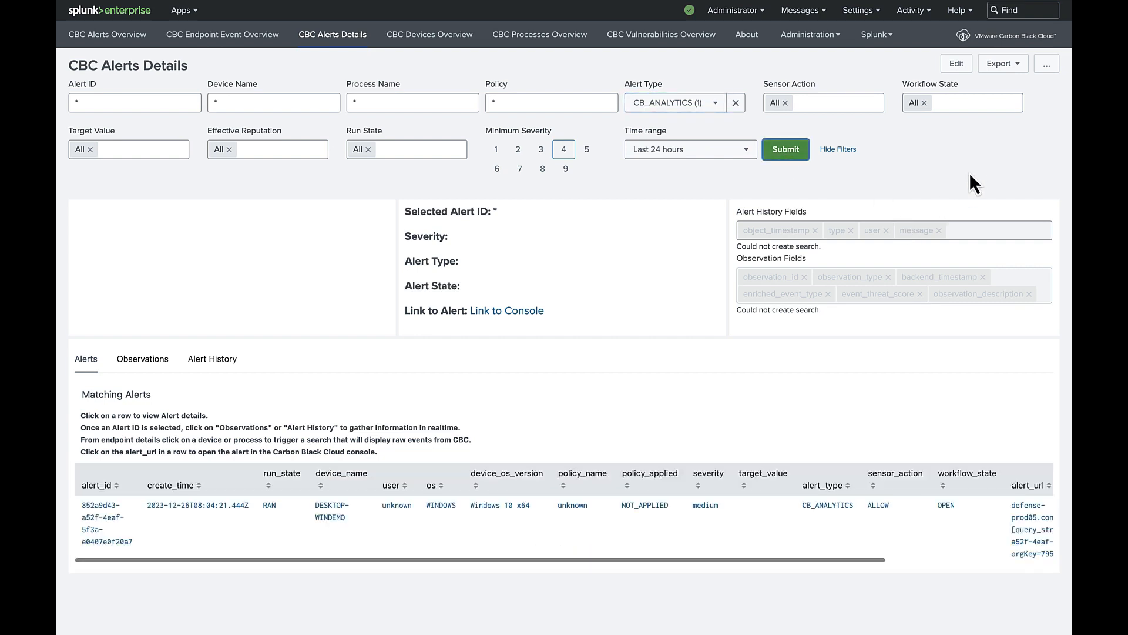
# Step: Select the matching CB_ANALYTICS alert, check where its console link leads, and decline the redirect away from Splunk
pyautogui.click(144, 517)
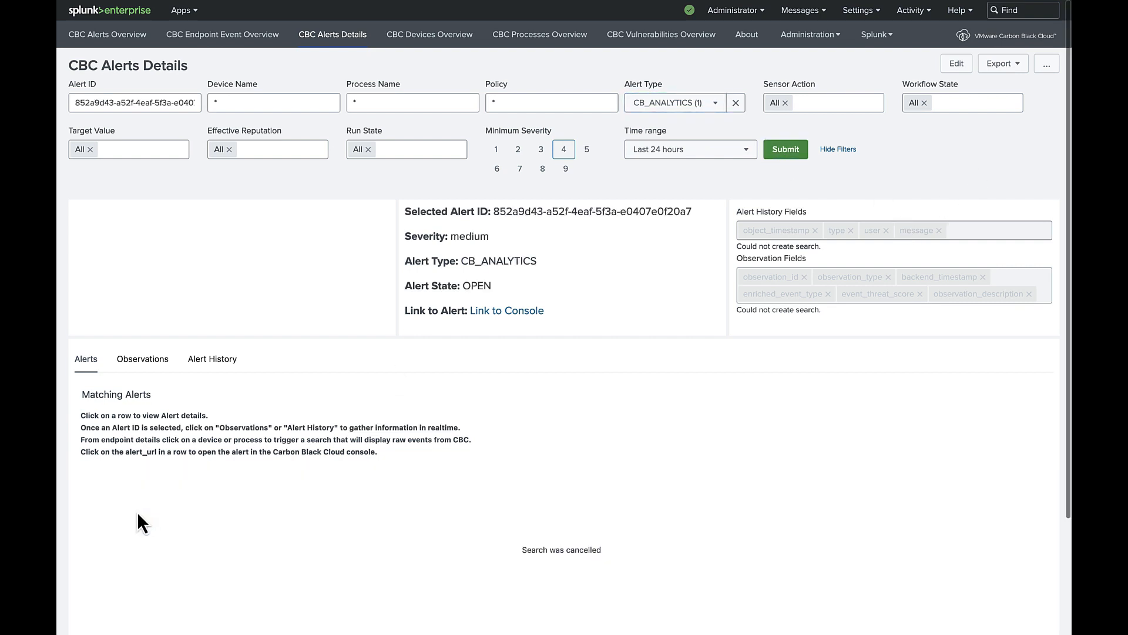
pyautogui.click(508, 312)
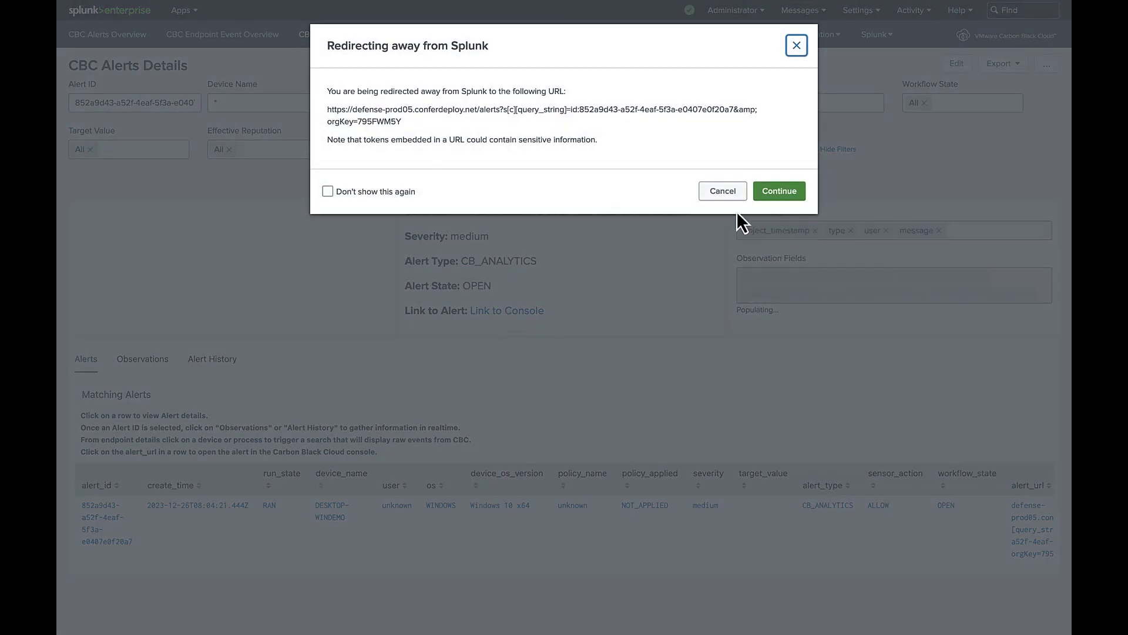
pyautogui.click(729, 193)
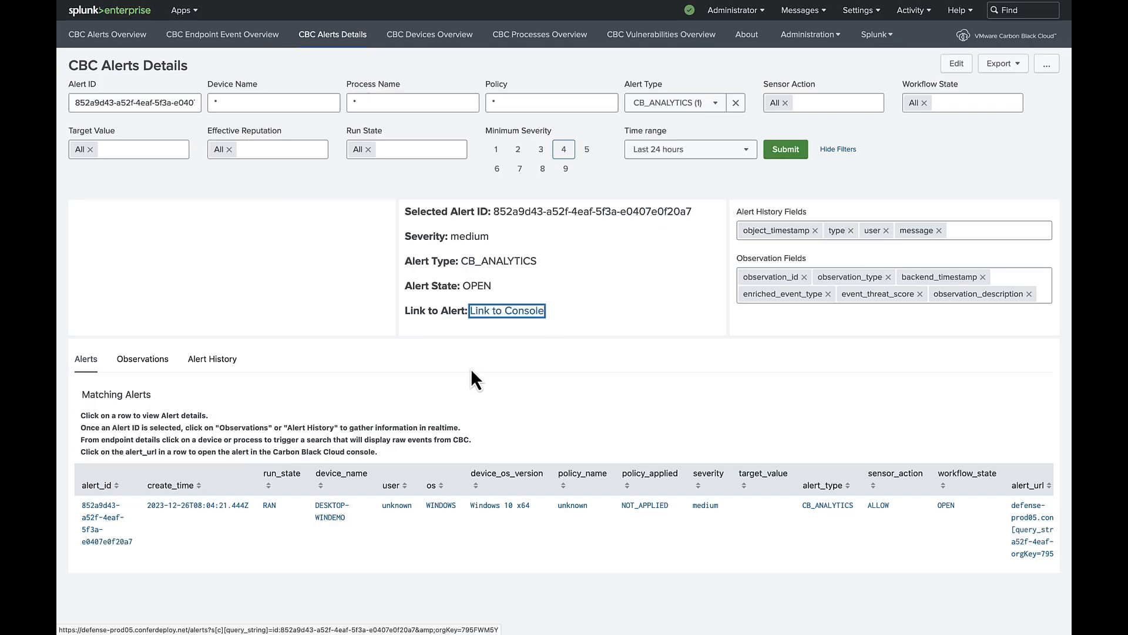
# Step: Show the selected alert's observations and add process_cmdline to the displayed observation fields
pyautogui.click(147, 361)
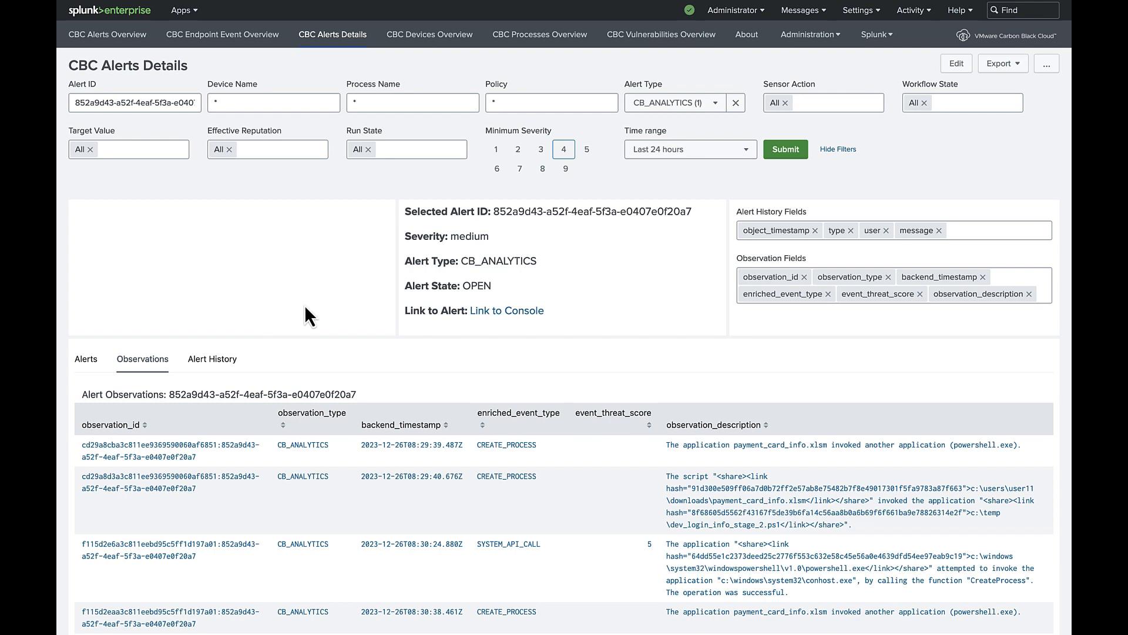
pyautogui.scroll(-3, 1054, 447)
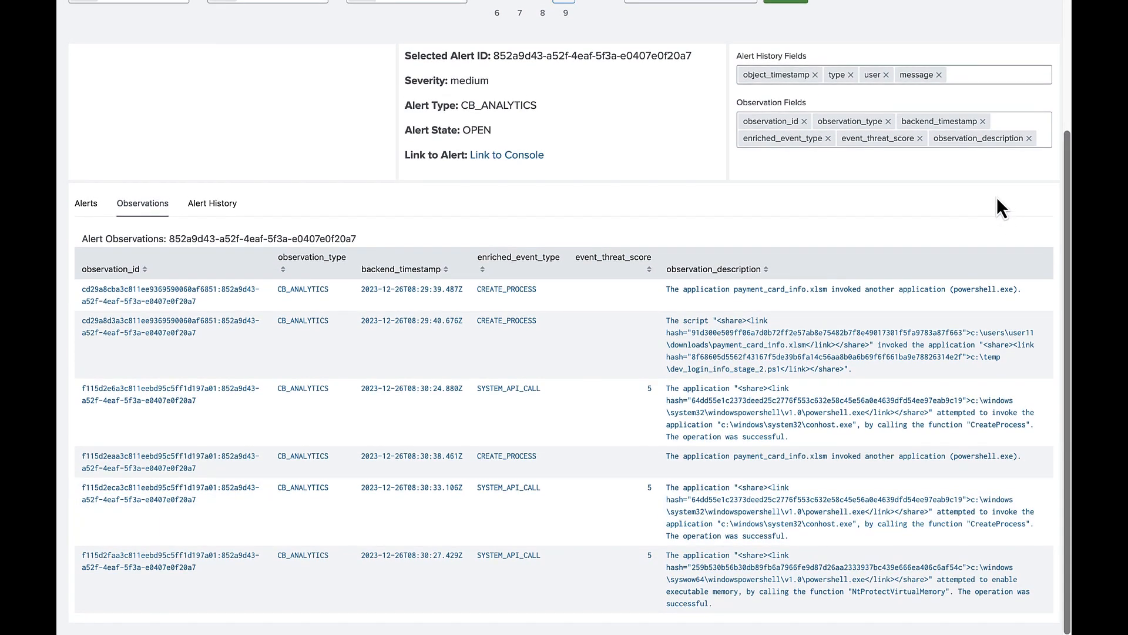
pyautogui.click(1043, 137)
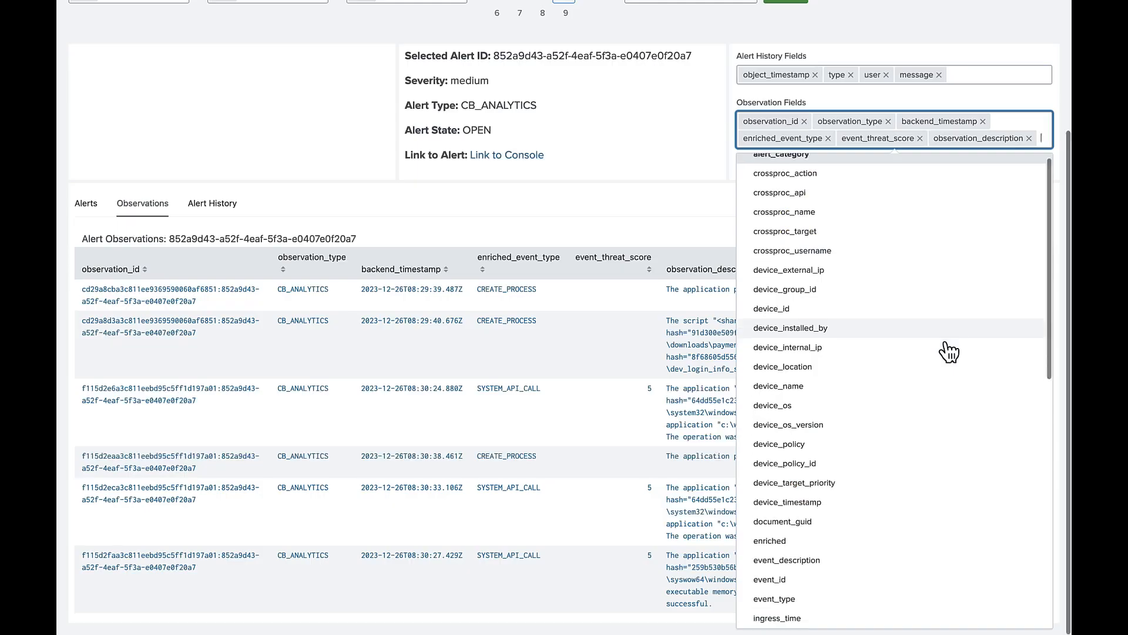
pyautogui.scroll(-10, 946, 349)
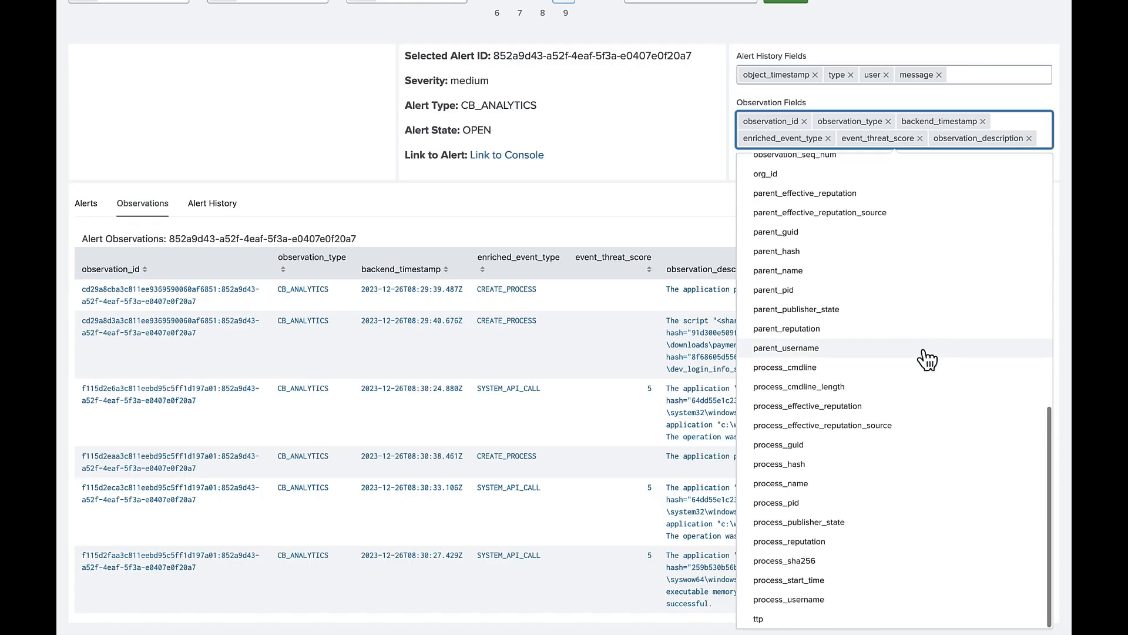
pyautogui.click(898, 375)
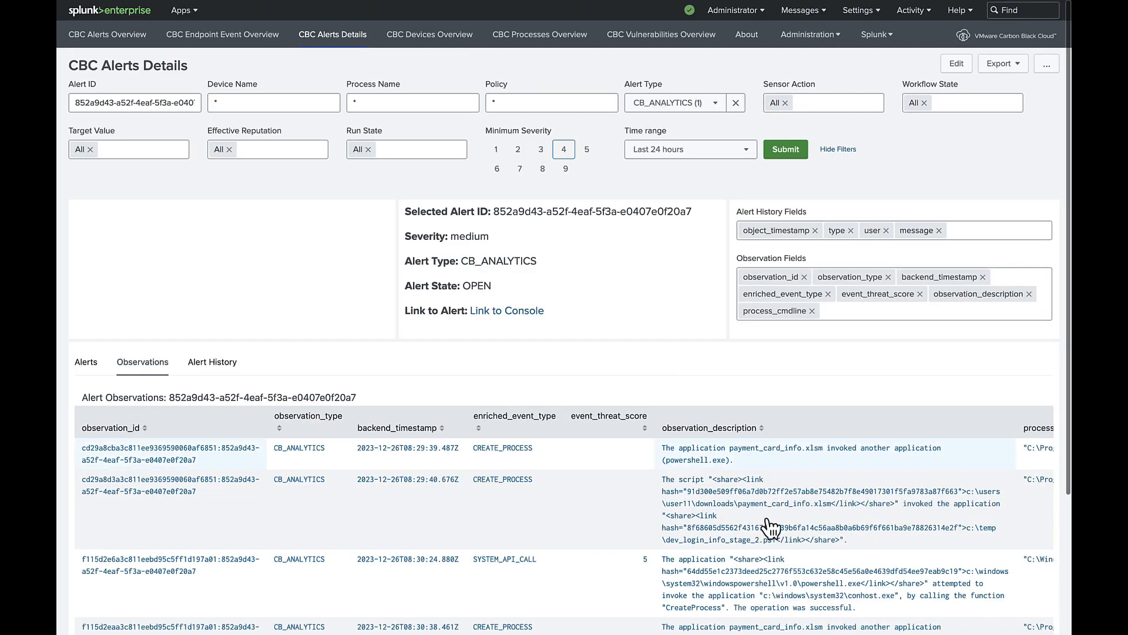
# Step: Examine the process command lines in the alert's observations and open its alert history
pyautogui.hscroll(5, 787, 555)
pyautogui.scroll(-3, 787, 556)
pyautogui.hscroll(5, 786, 555)
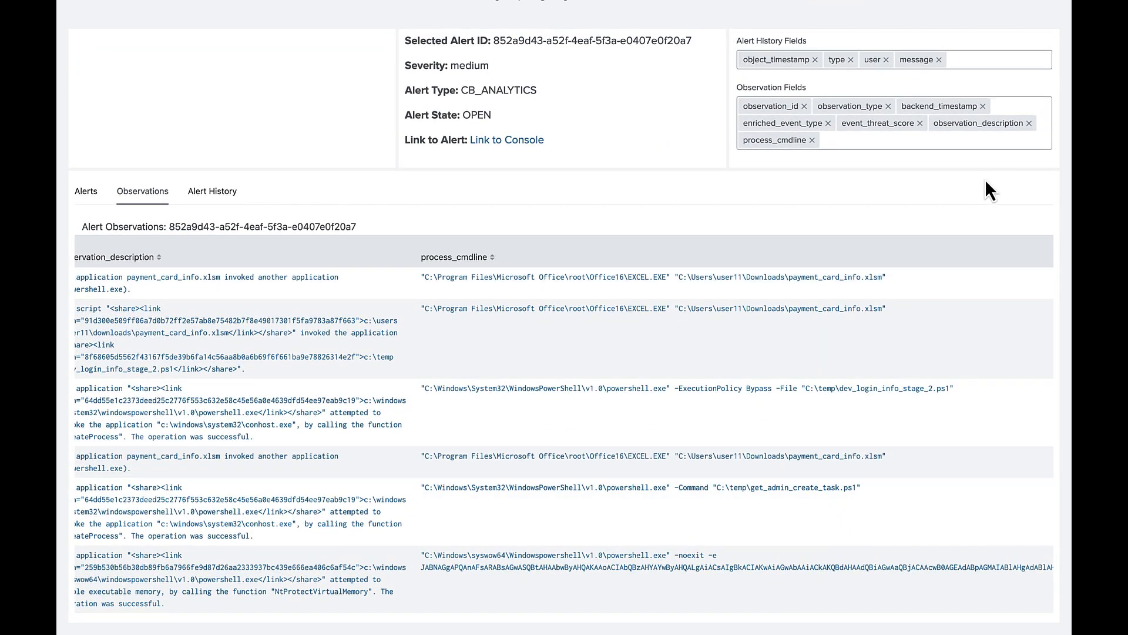
pyautogui.click(218, 191)
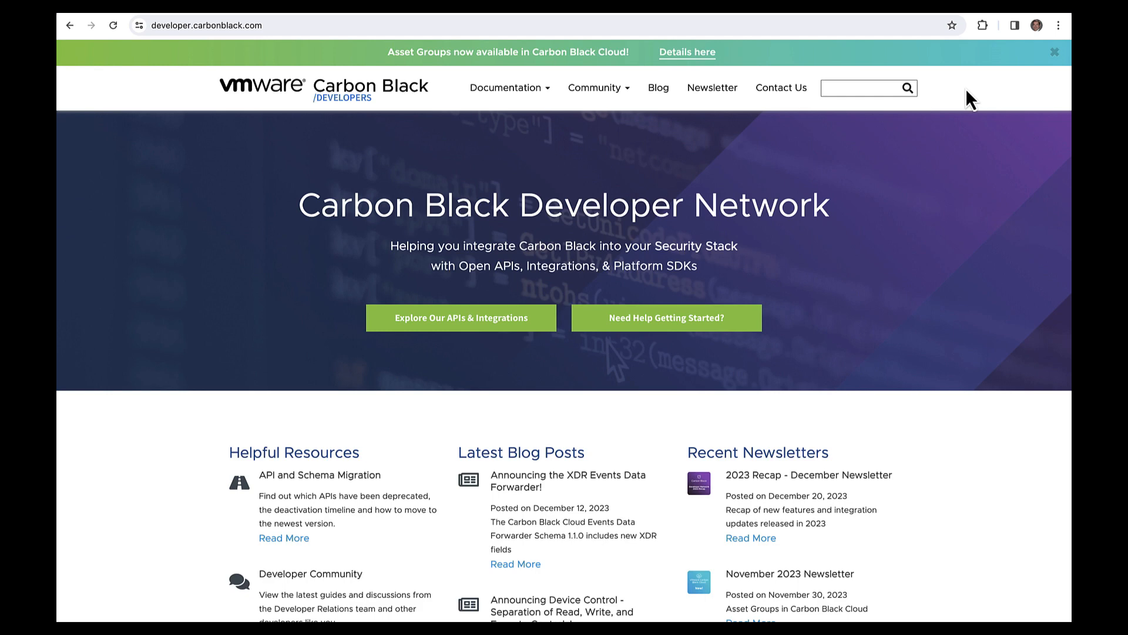
# Step: On the Carbon Black Developer Network site, view the newsletter subscription form and open the 2023 Recap - December Newsletter
pyautogui.scroll(-10, 966, 92)
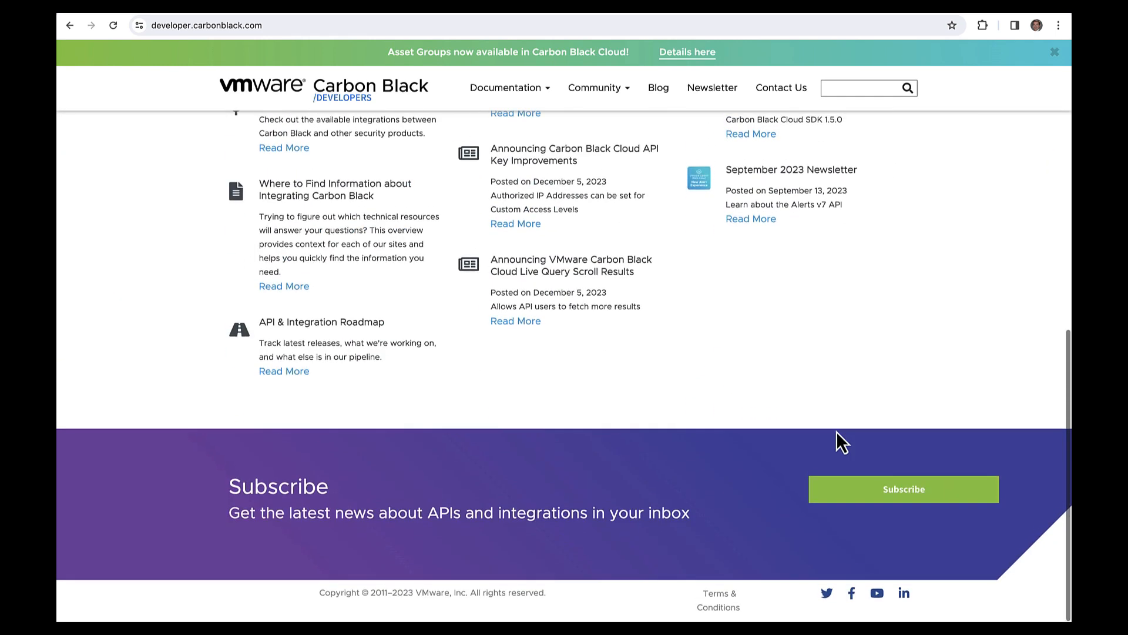
pyautogui.click(926, 500)
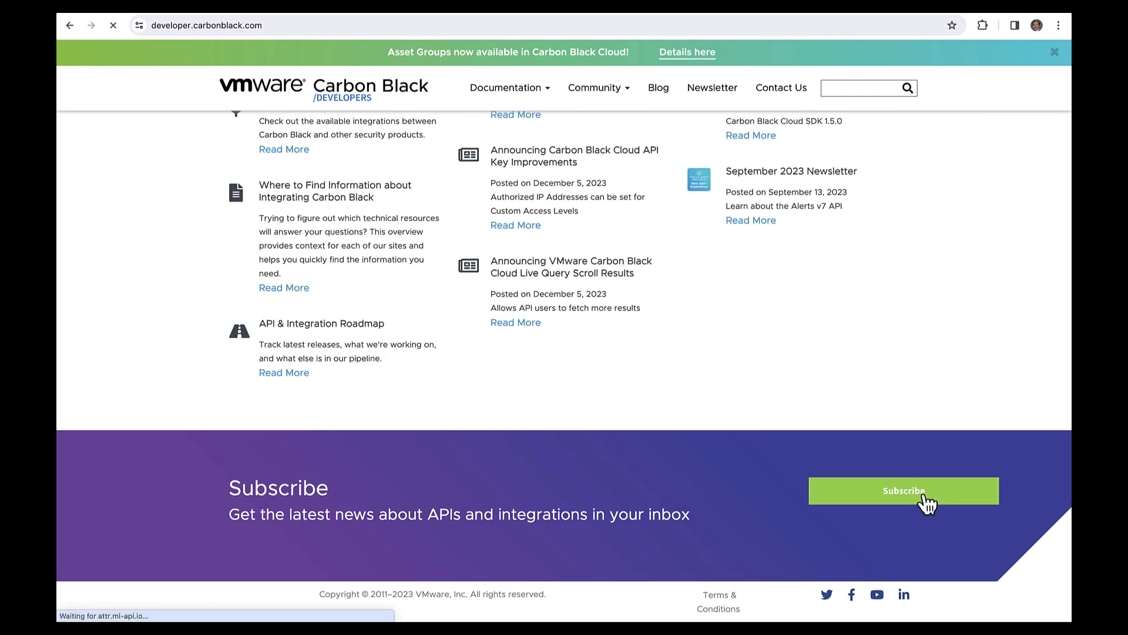
pyautogui.scroll(-2, 927, 396)
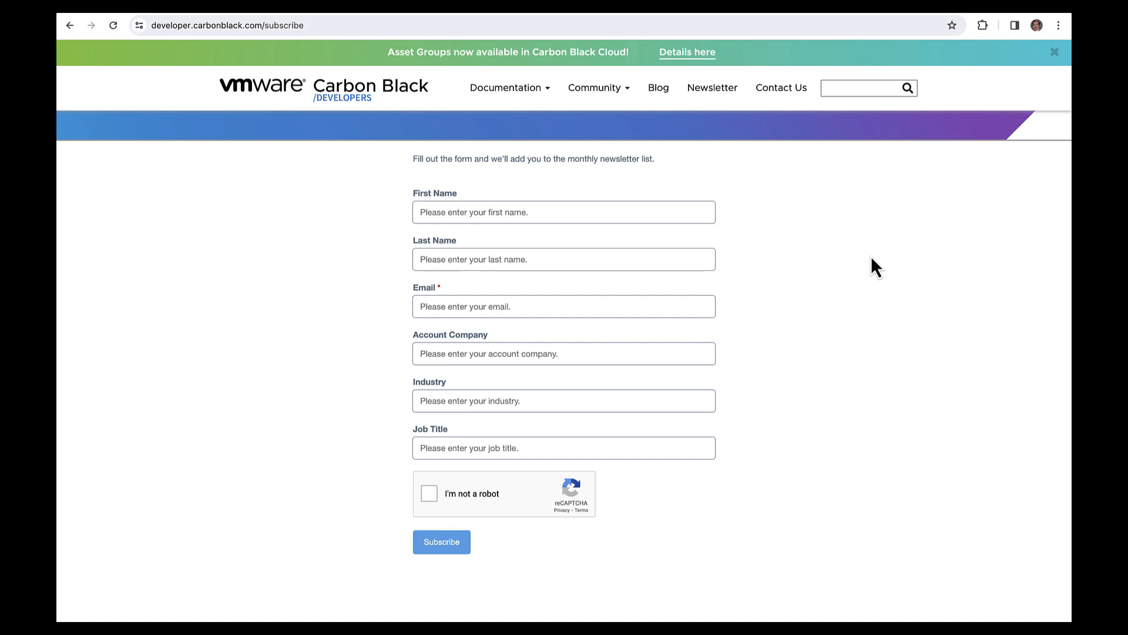
pyautogui.click(718, 92)
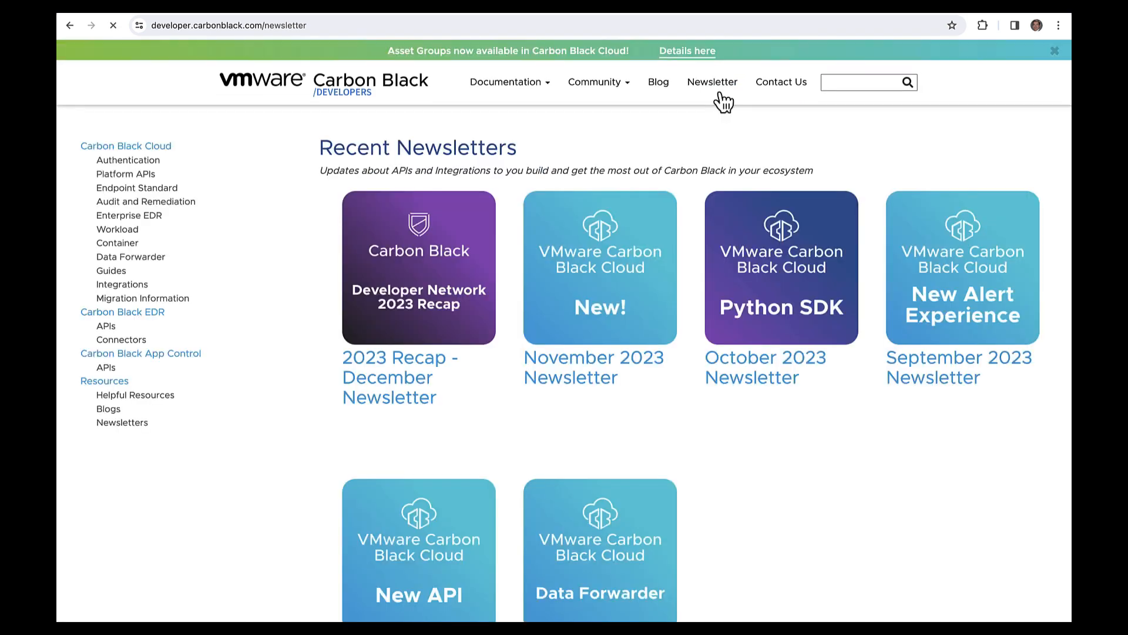
pyautogui.click(423, 389)
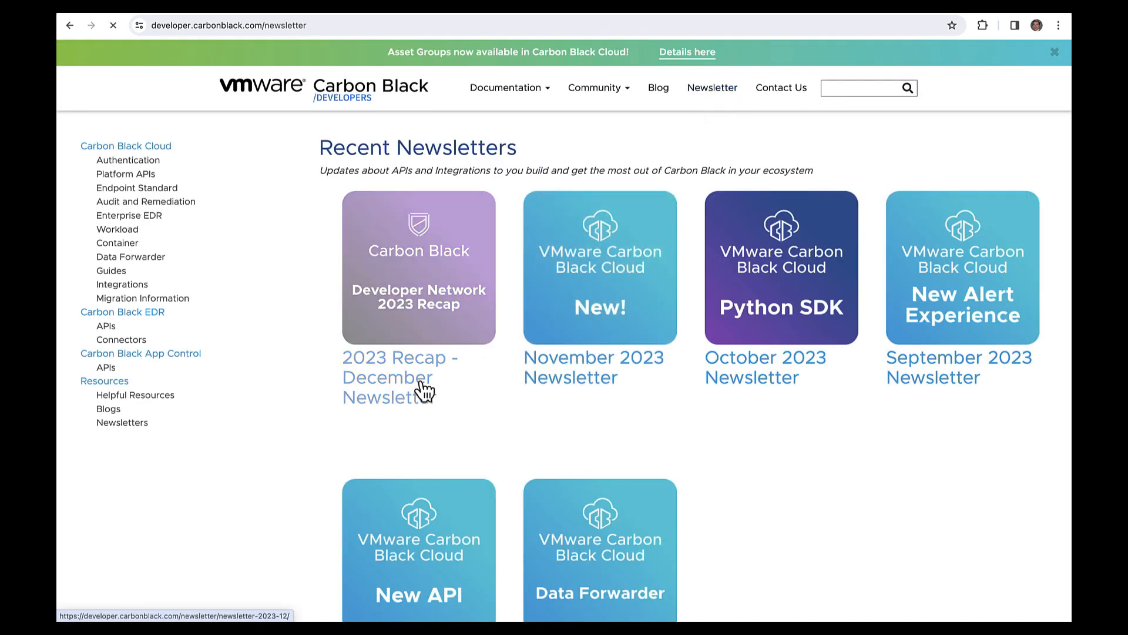